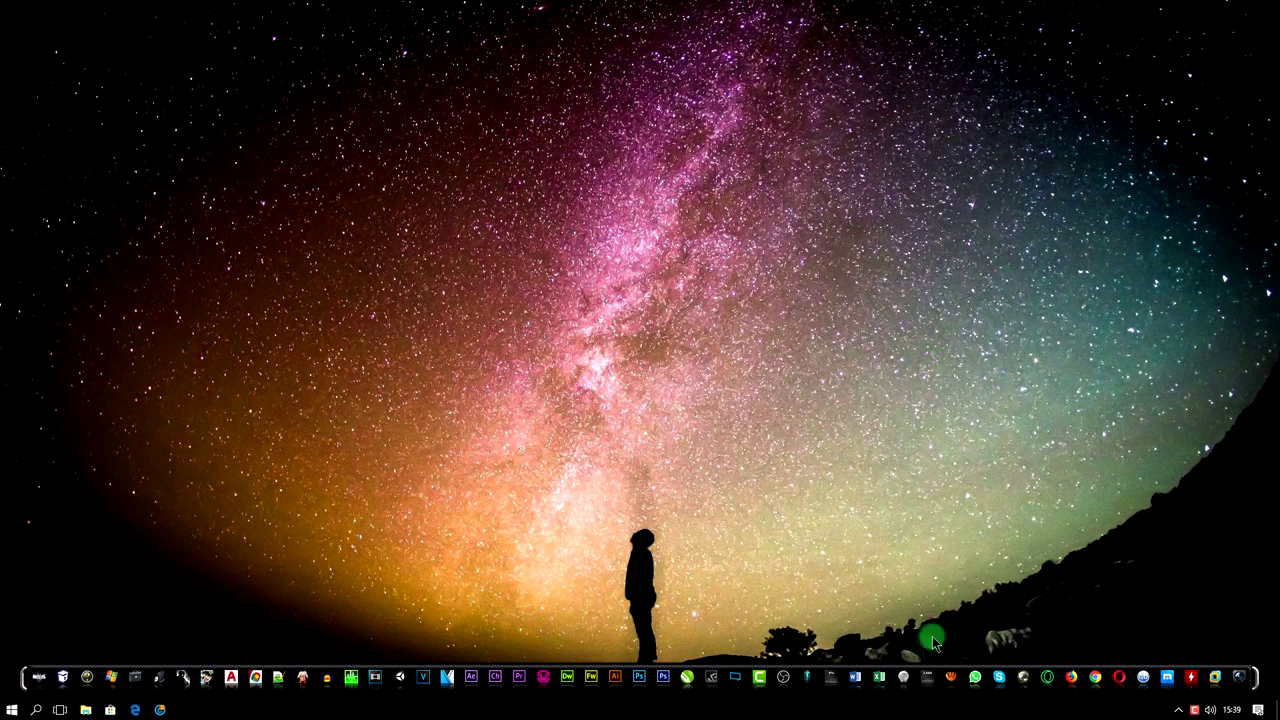
Launch Excel and create a blank workbook with 'Pasta de trabalho em branco'.
left_click(880, 678)
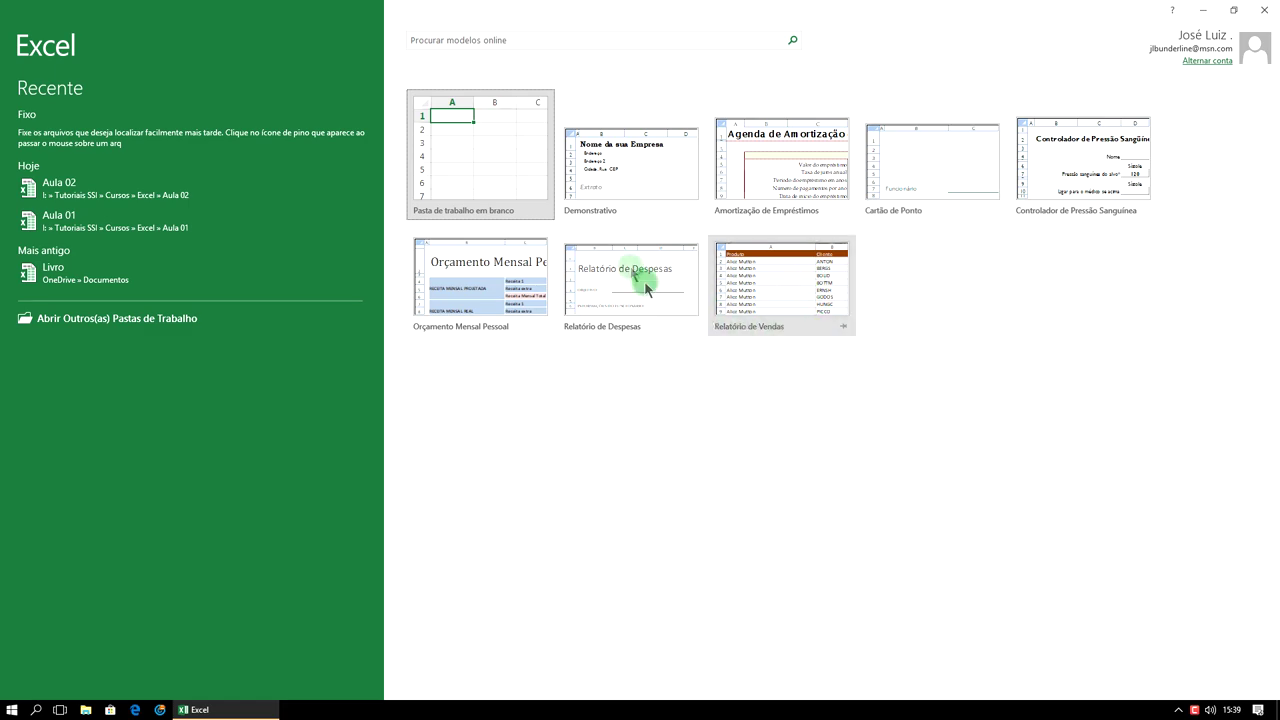
left_click(495, 152)
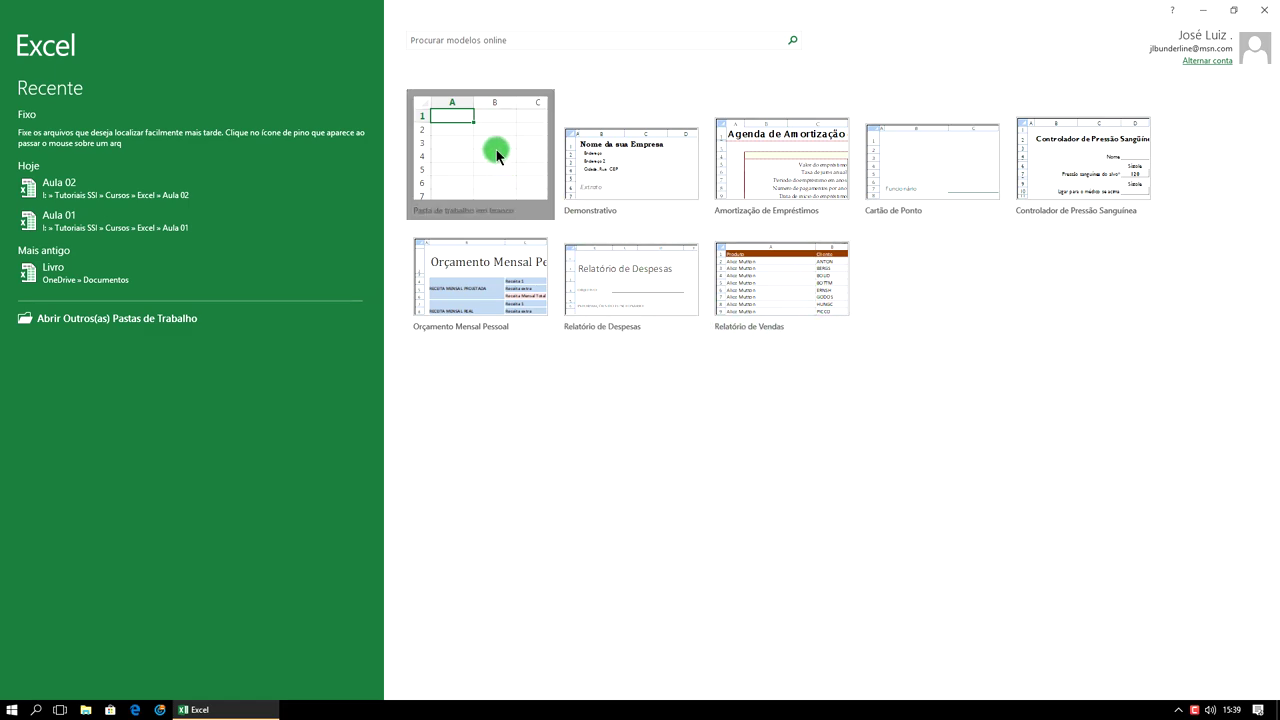
left_click(549, 248)
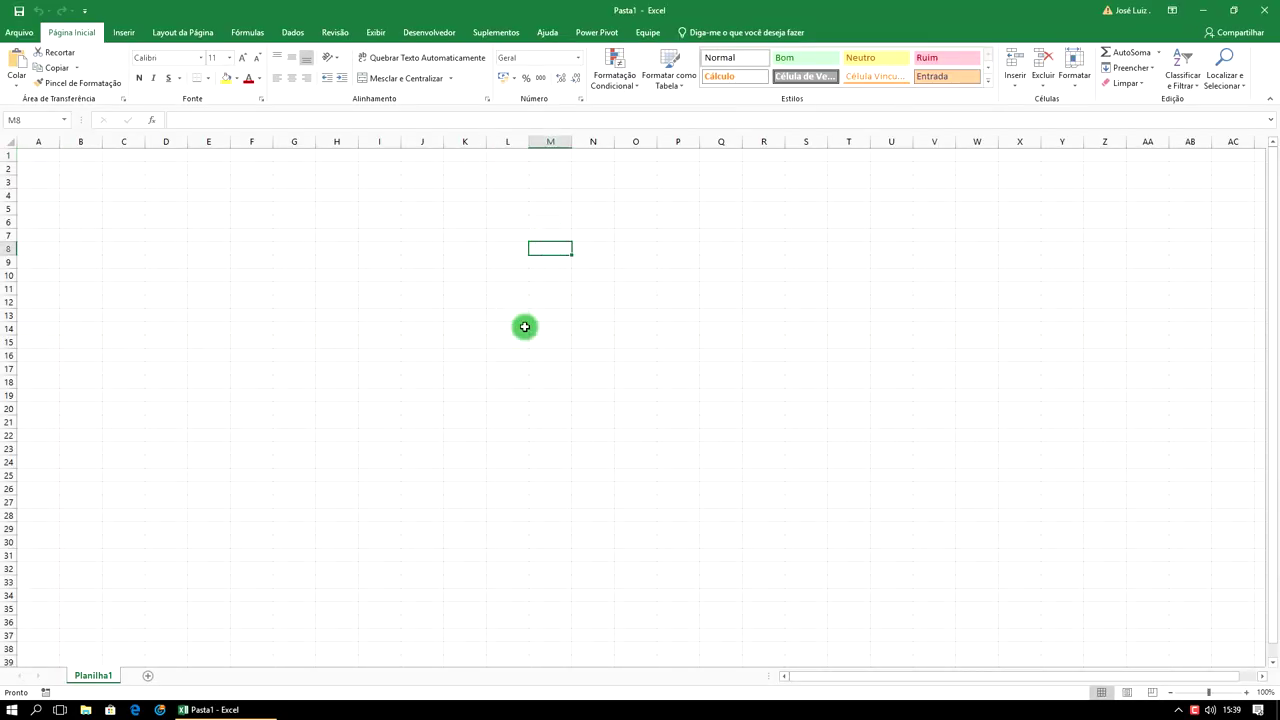
Zoom the sheet to about 190% and select cell G5.
left_click(1247, 693)
left_click(1247, 693)
left_click(1247, 693)
left_click(1247, 693)
left_click(1247, 693)
left_click(1247, 693)
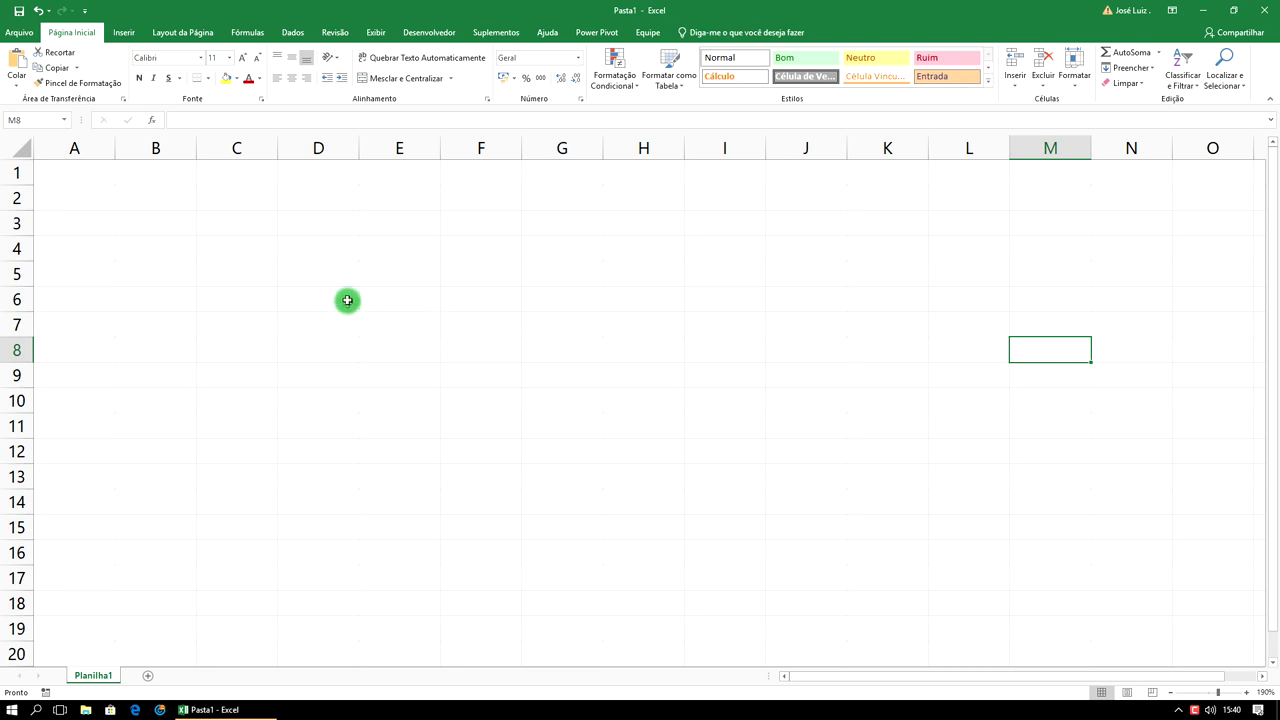
left_click(554, 283)
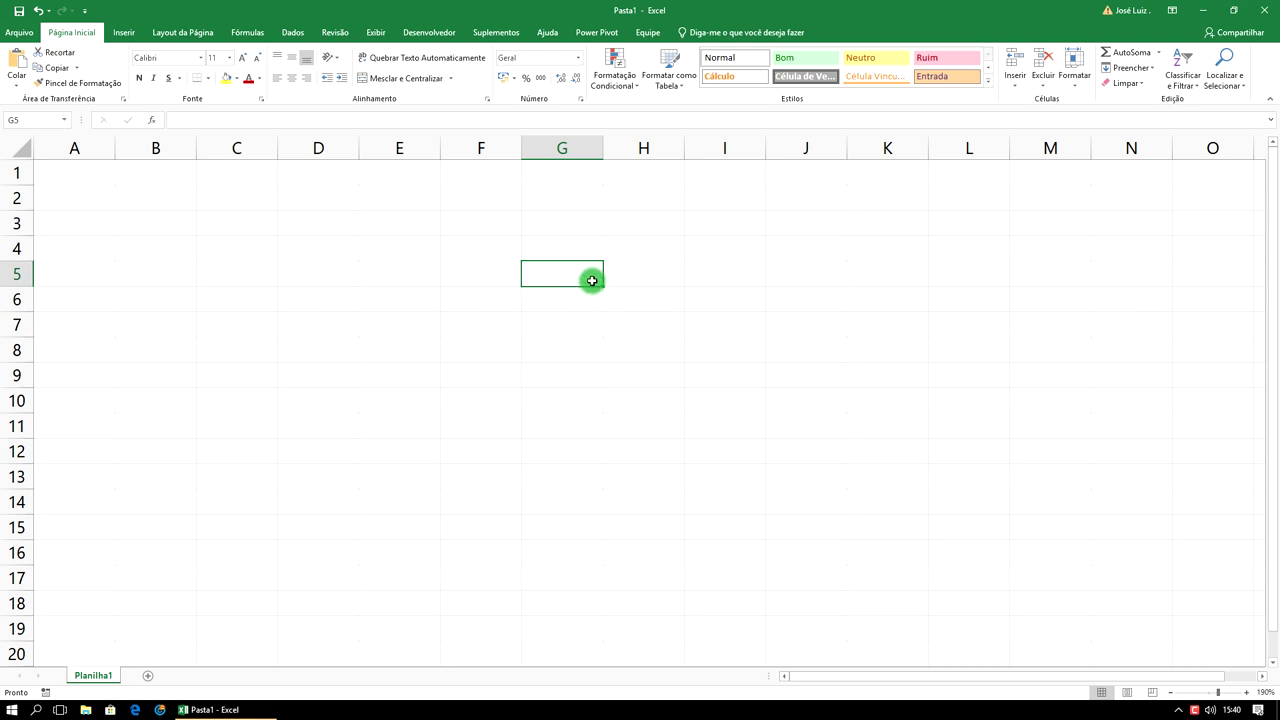
Enter Norte in G5, Oeste in I8, Sul in G11 and Leste in E8, then reselect G5.
type("Norte")
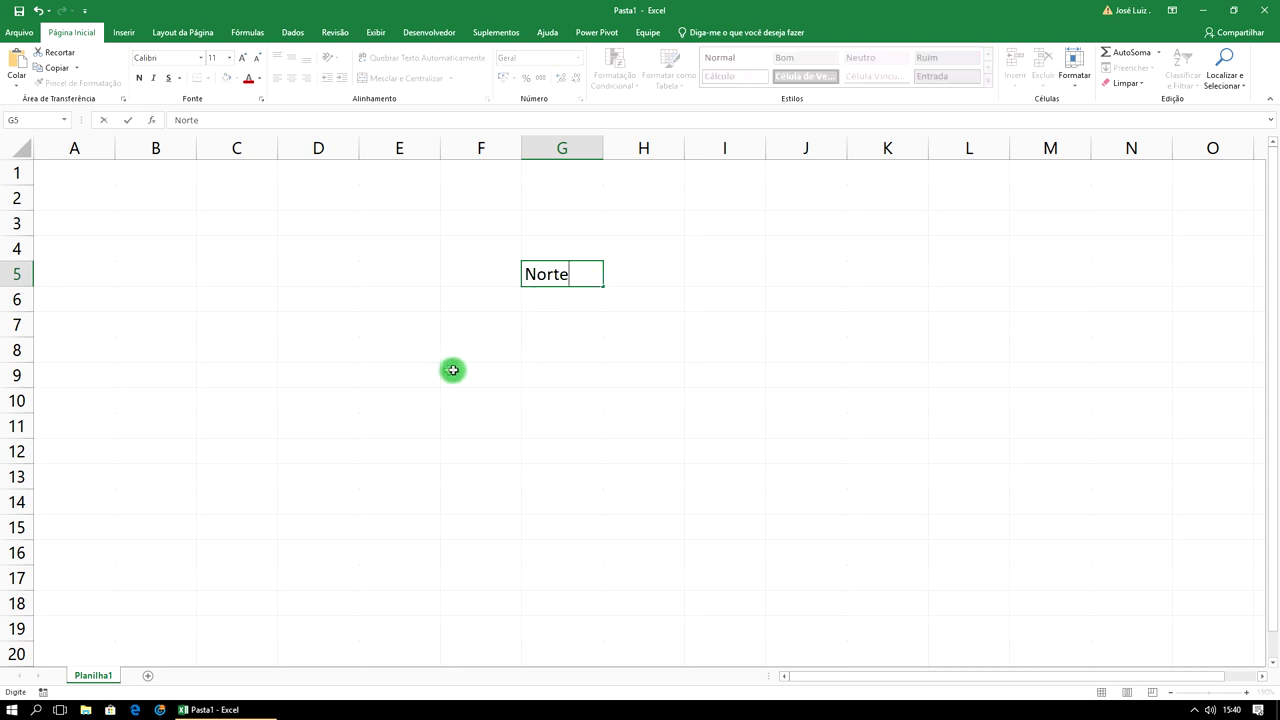
left_click(424, 352)
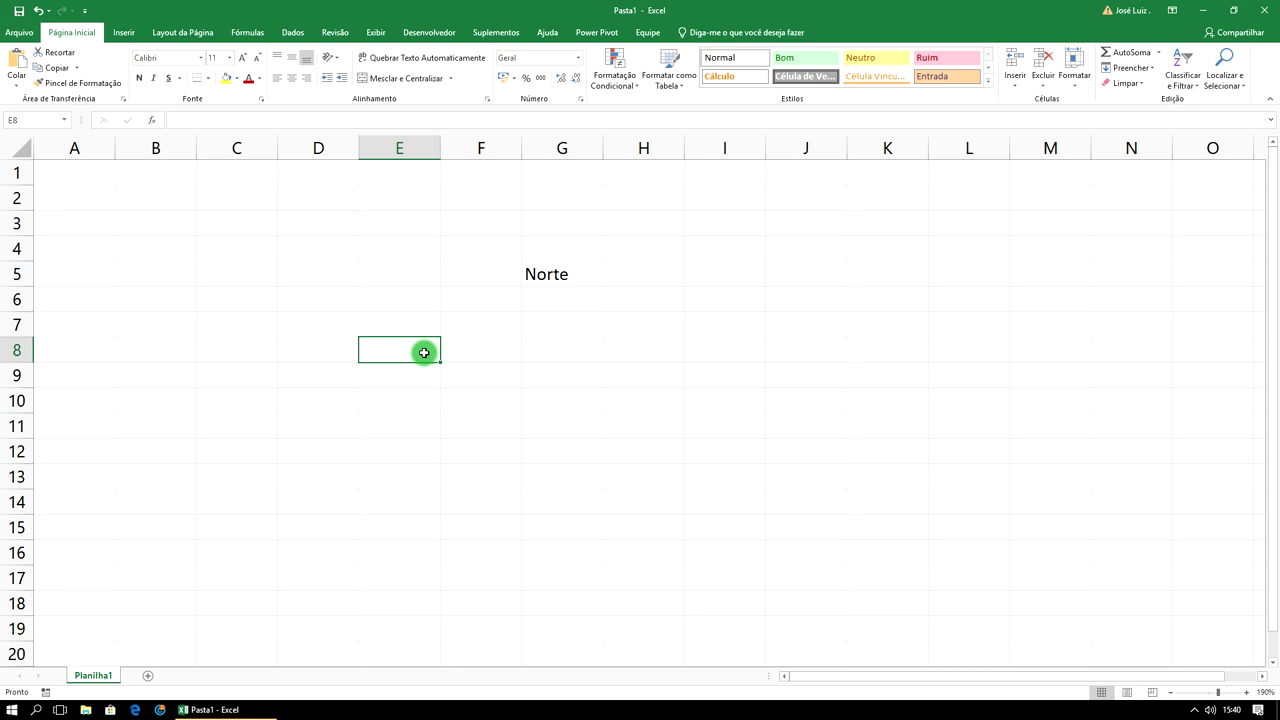
type("Sul")
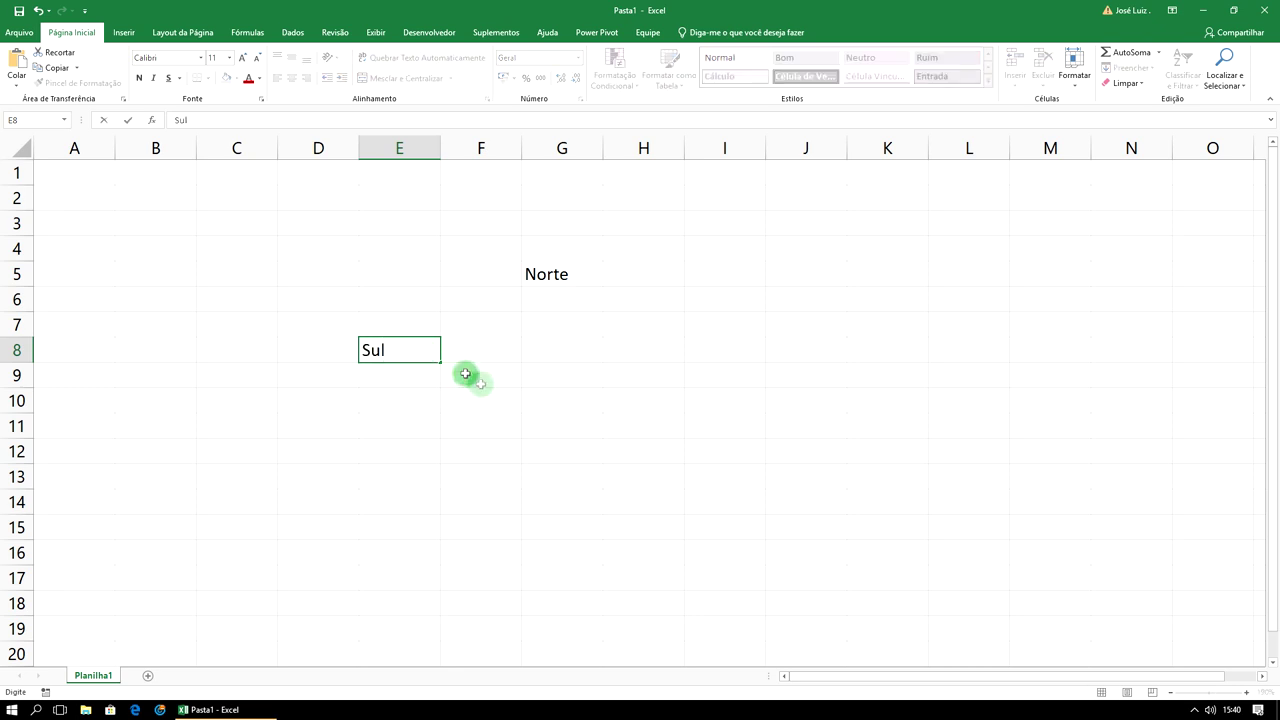
left_click(725, 350)
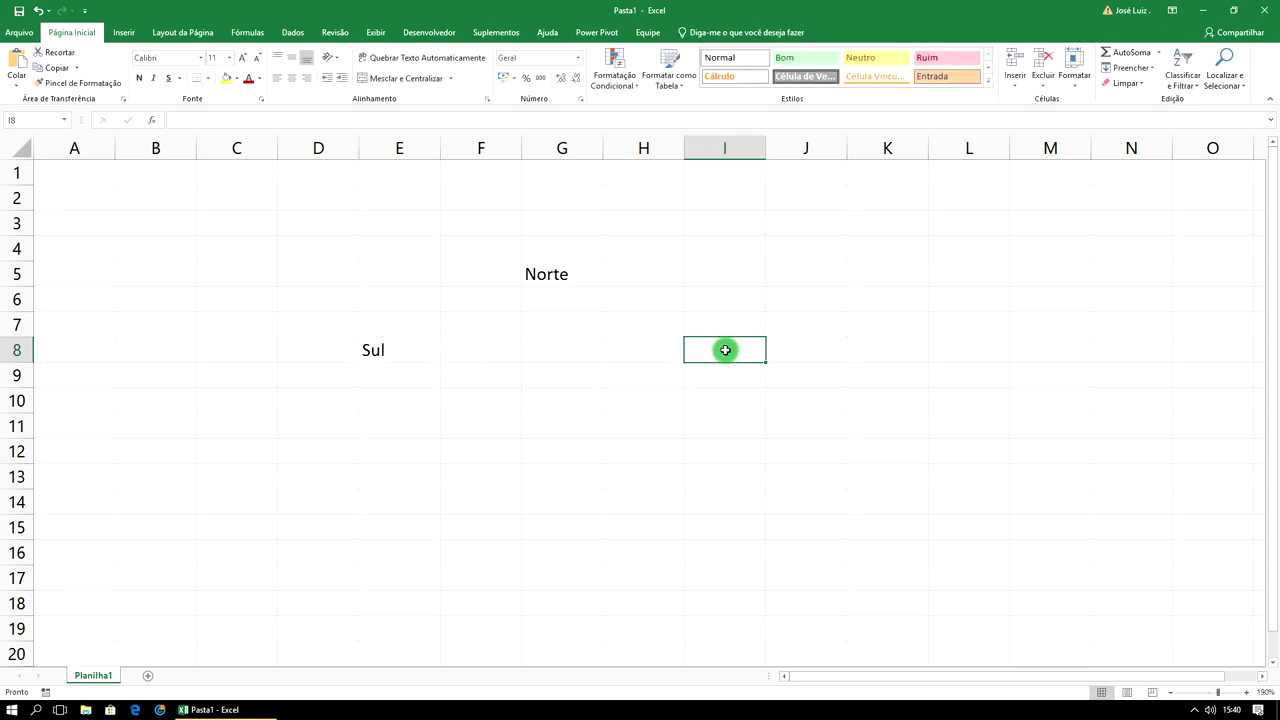
type("L")
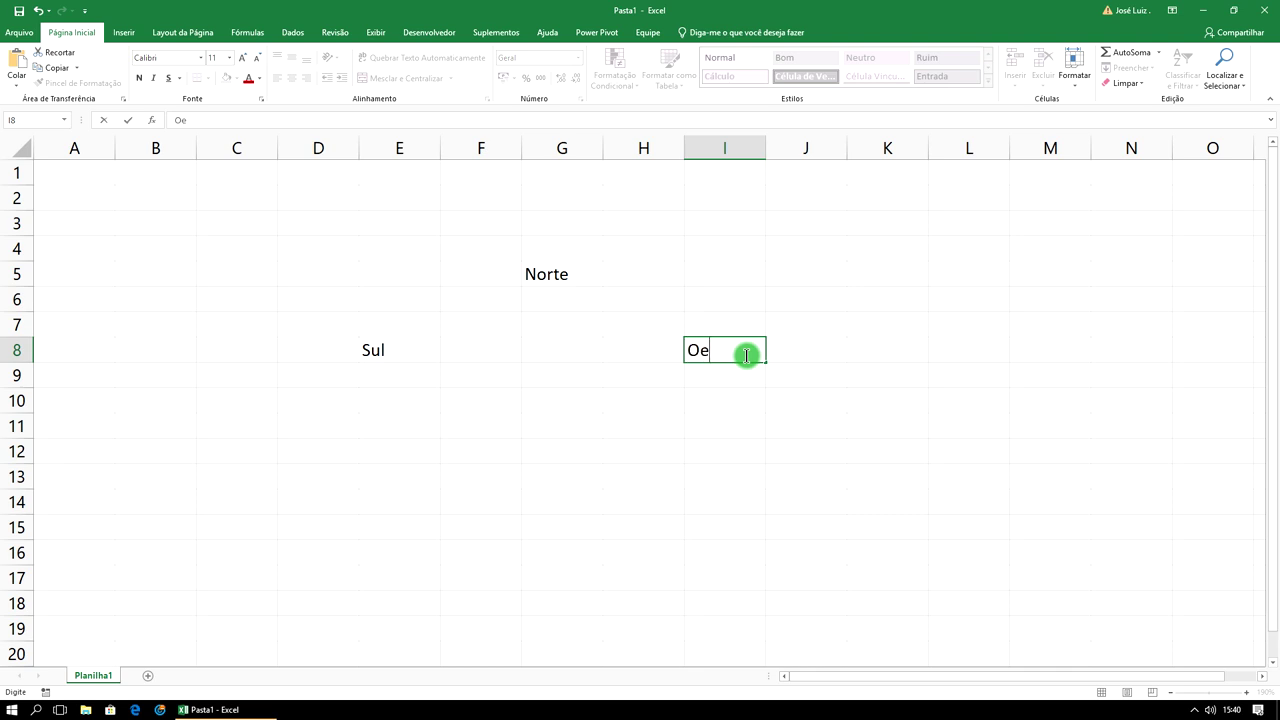
left_click(539, 431)
type("Sul")
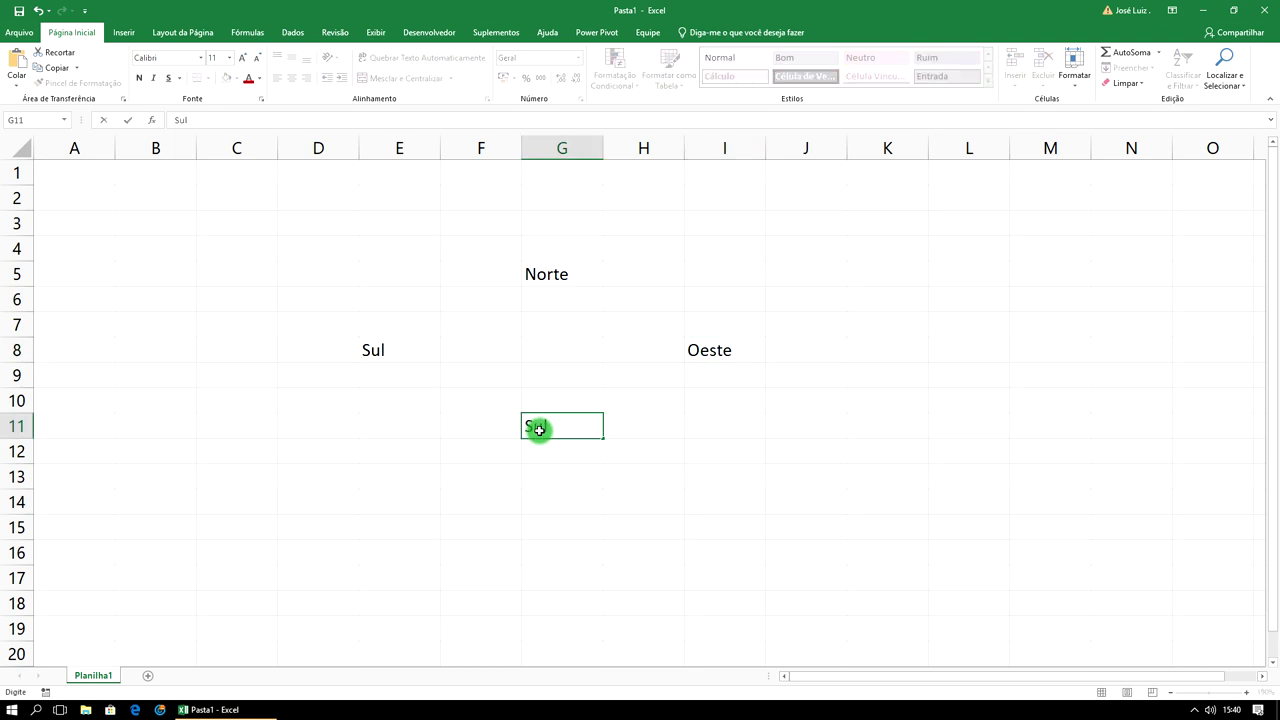
left_click(383, 349)
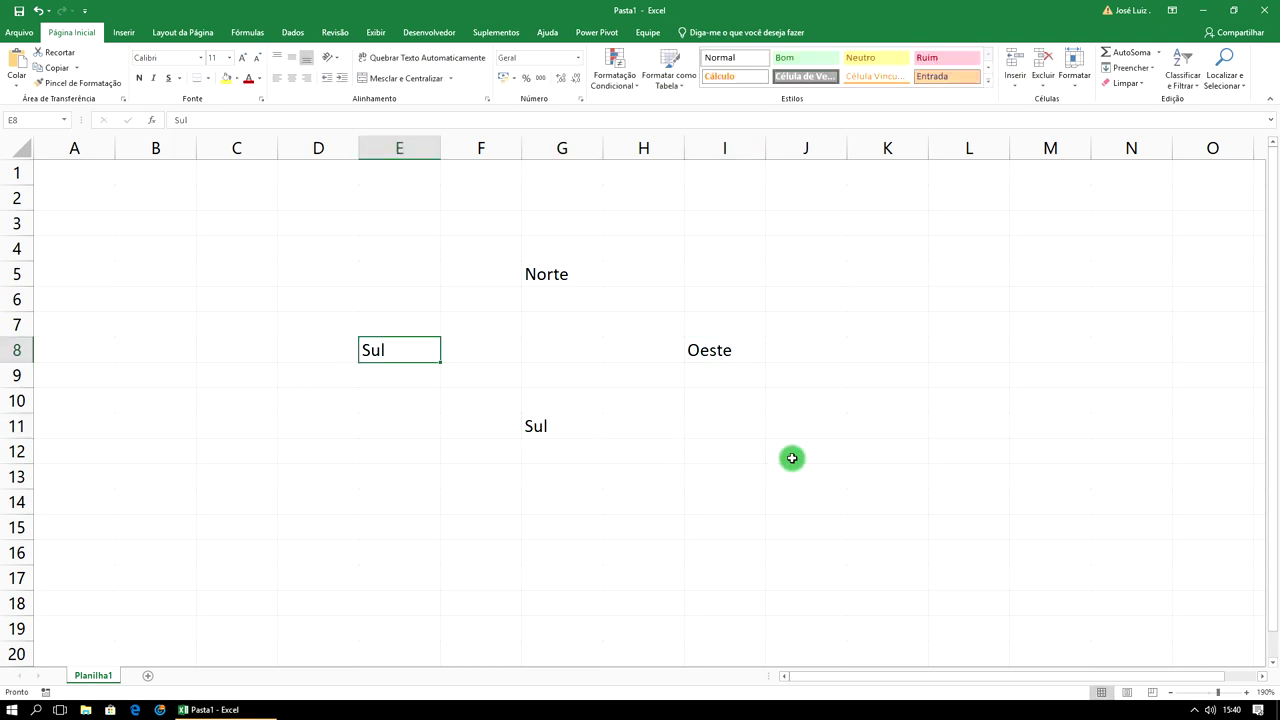
type("Leste")
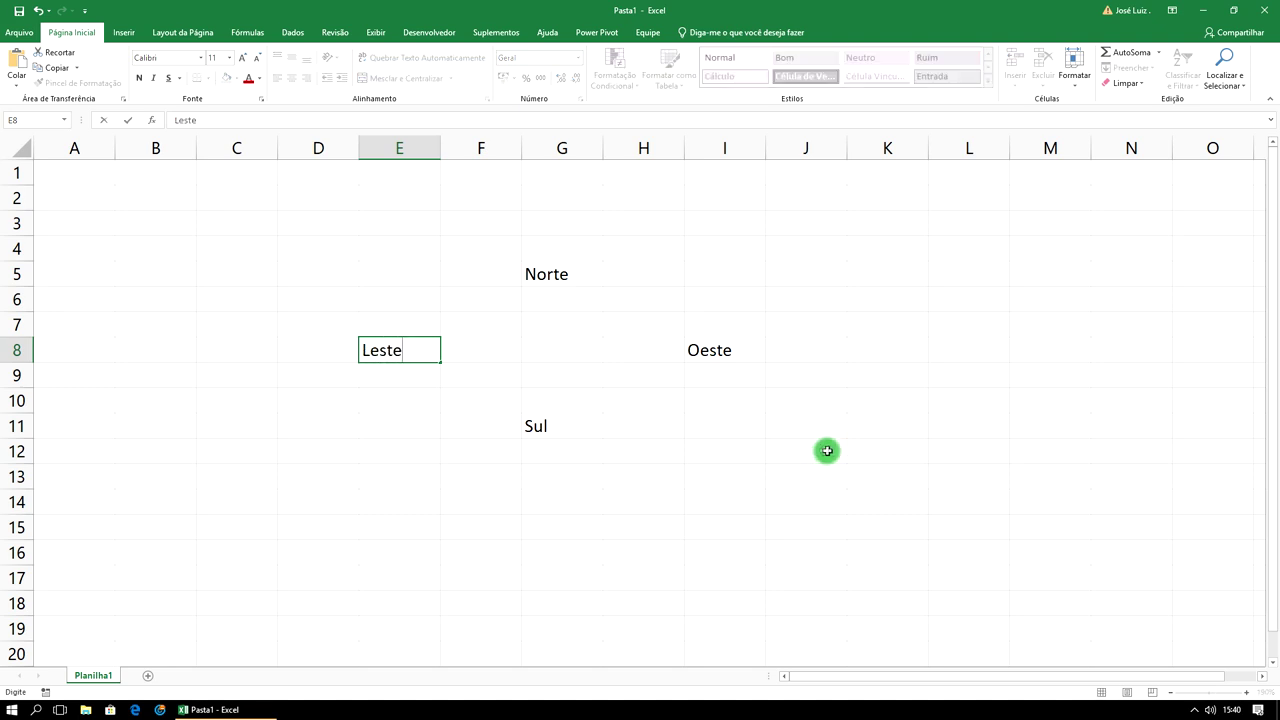
left_click(694, 410)
left_click(720, 358)
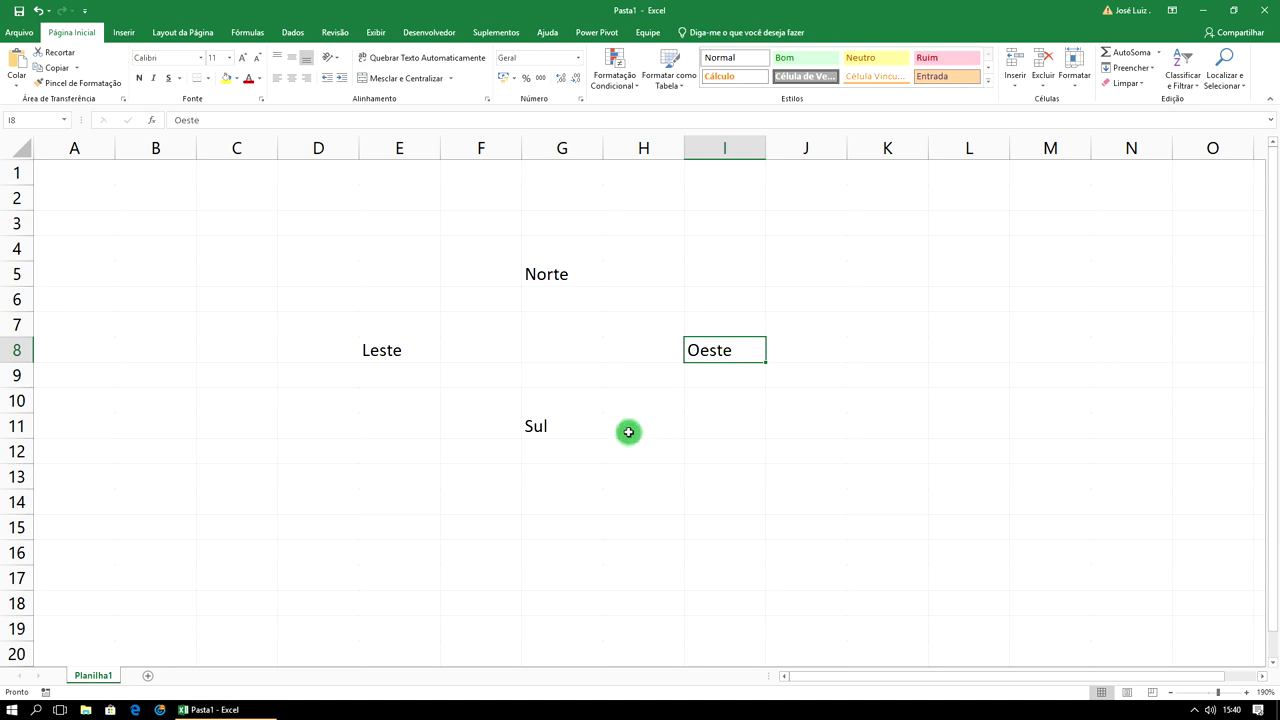
left_click(574, 426)
left_click(565, 283)
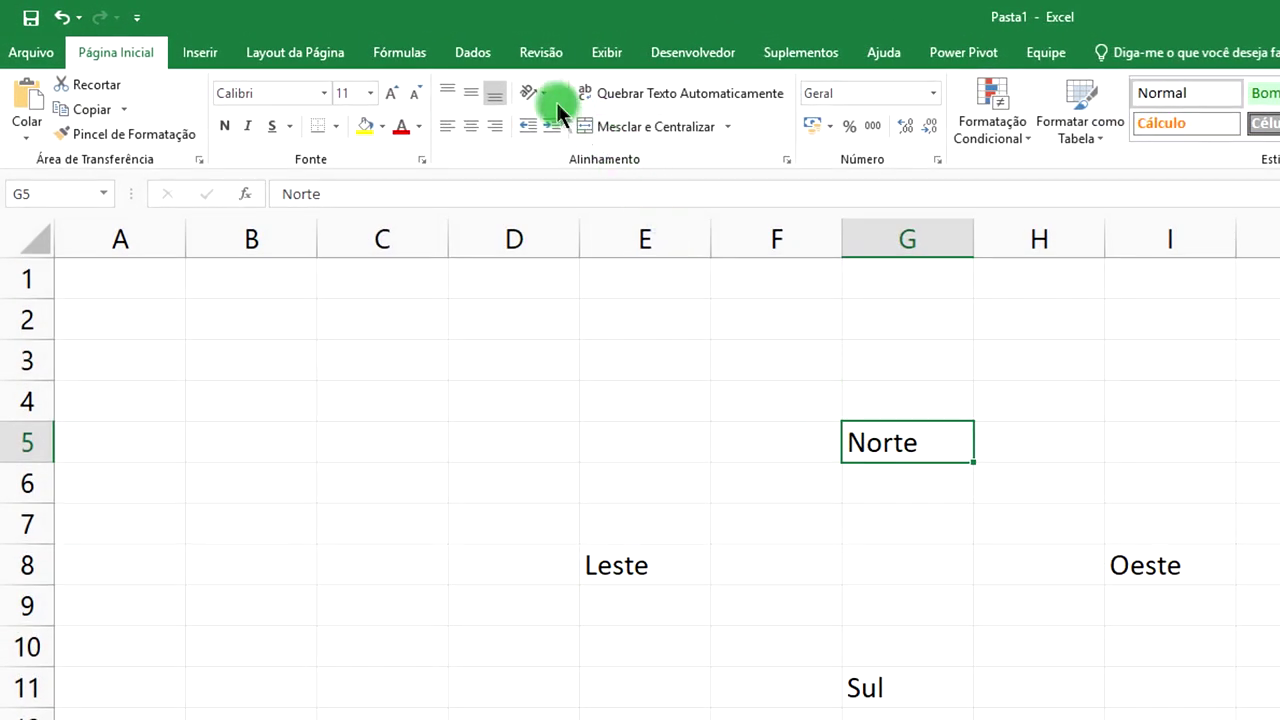
Try Angle Counterclockwise and Angle Clockwise on Norte, then undo back to horizontal text.
left_click(540, 95)
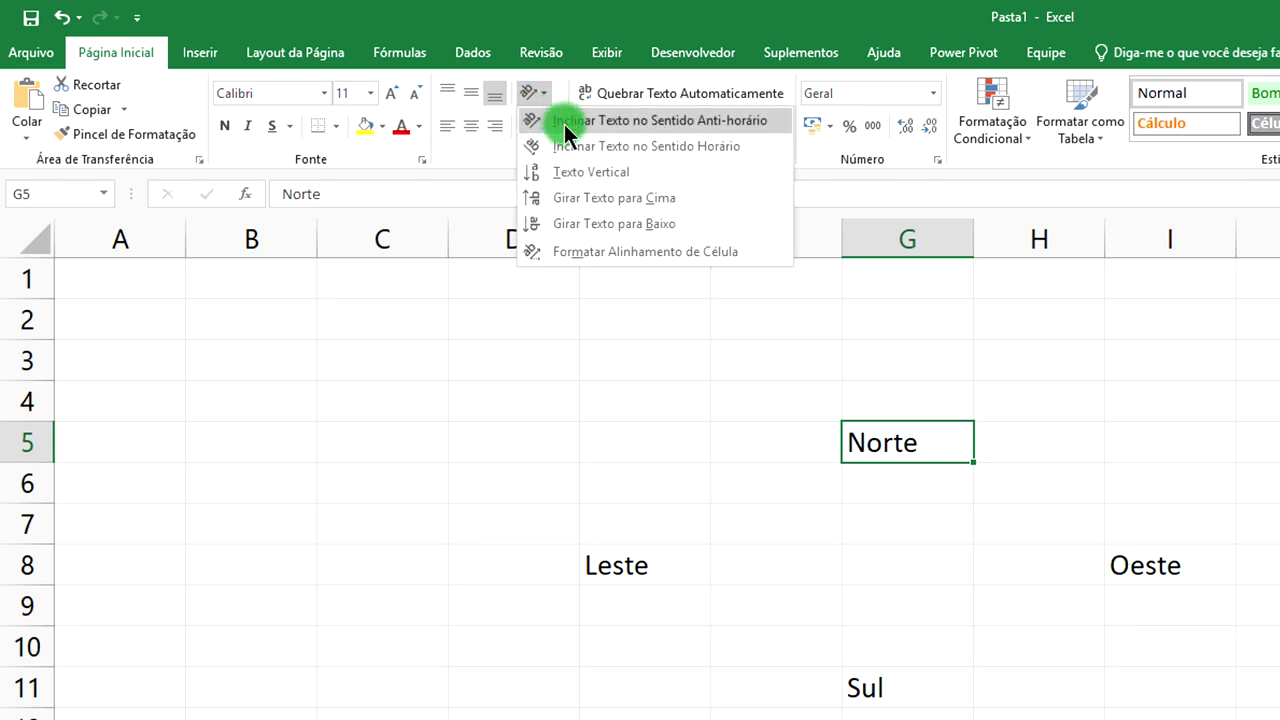
left_click(655, 122)
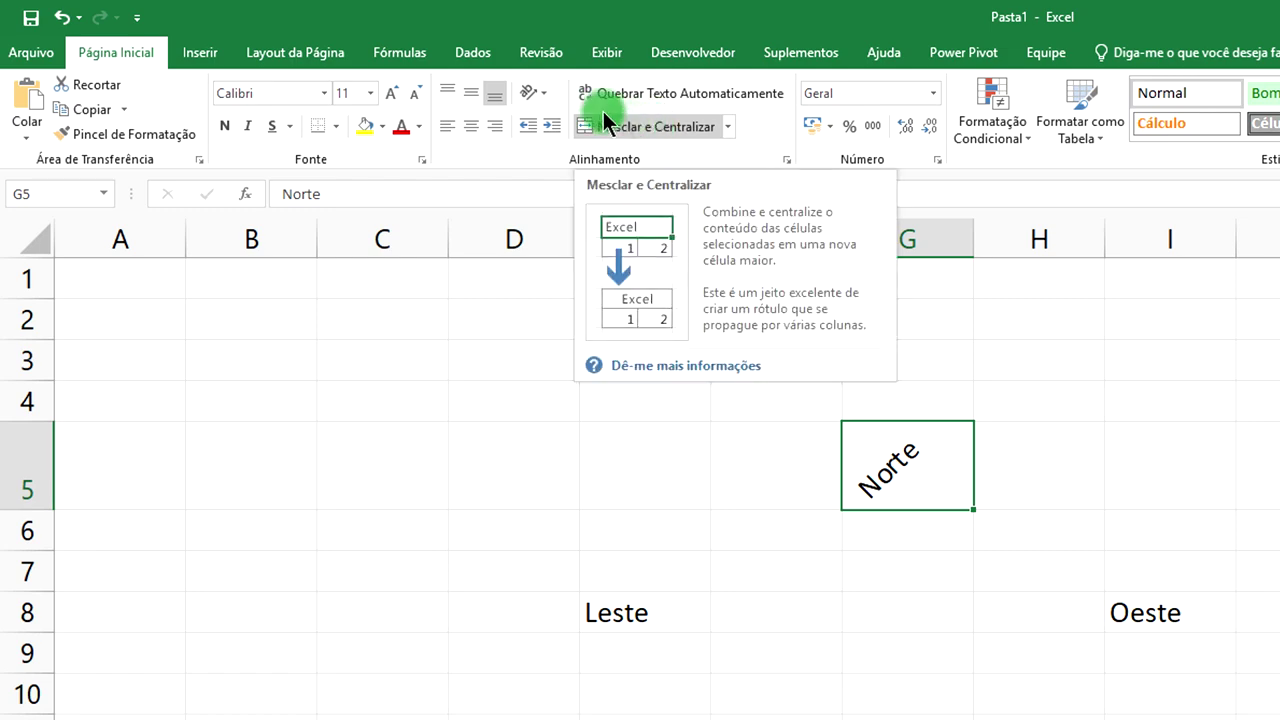
left_click(536, 92)
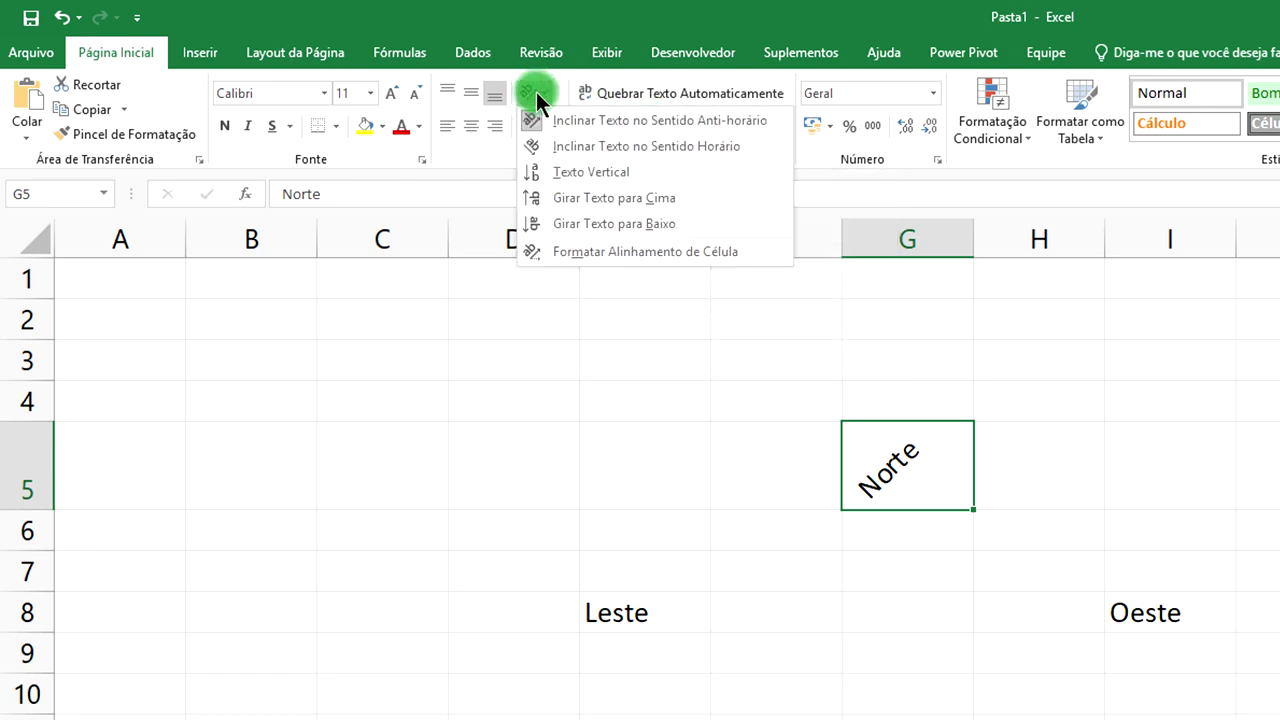
left_click(560, 146)
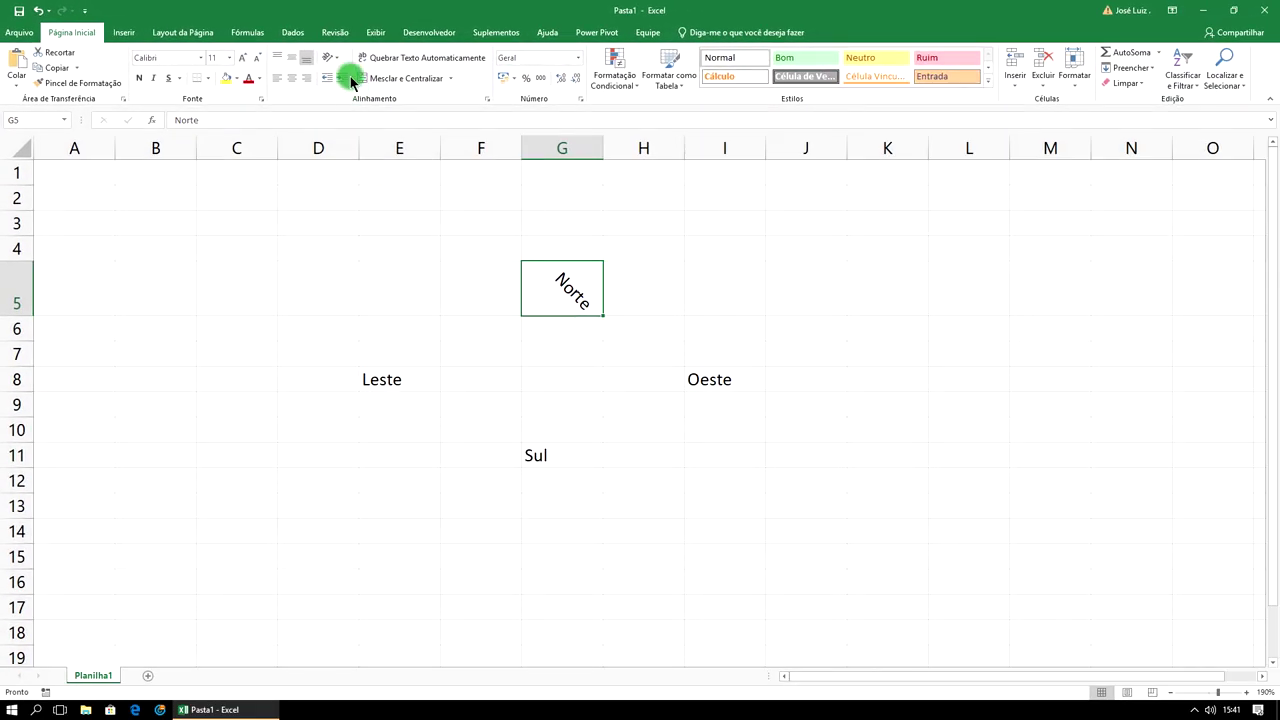
left_click(331, 59)
left_click(356, 108)
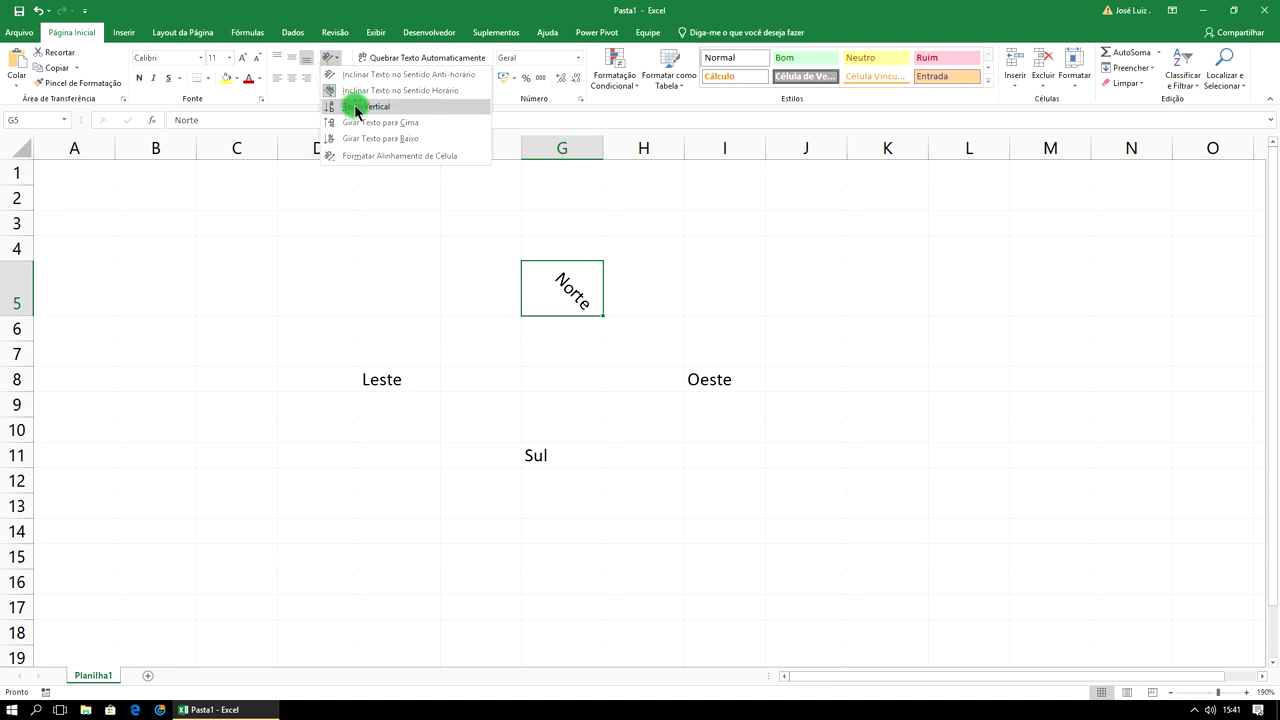
left_click(432, 254)
key("ctrl+z")
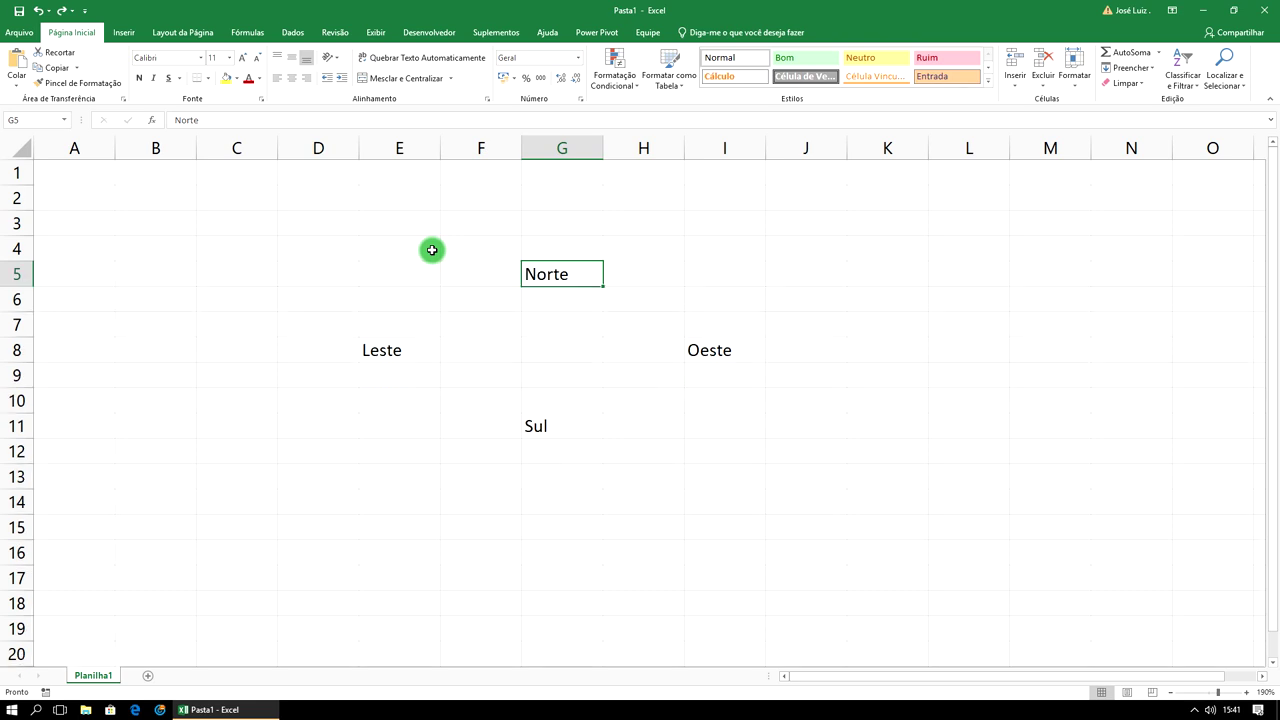
Try Vertical Text and Rotate Text Up on Norte, finishing with Rotate Text Down.
left_click(340, 60)
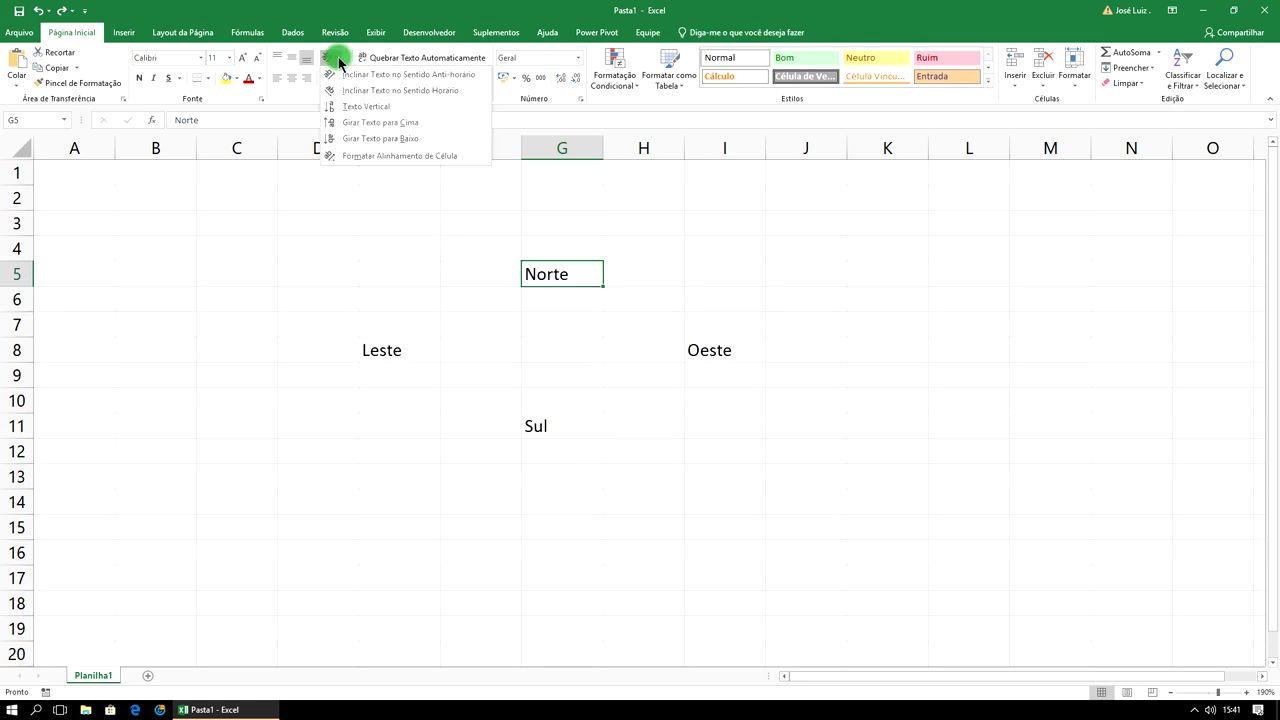
left_click(363, 110)
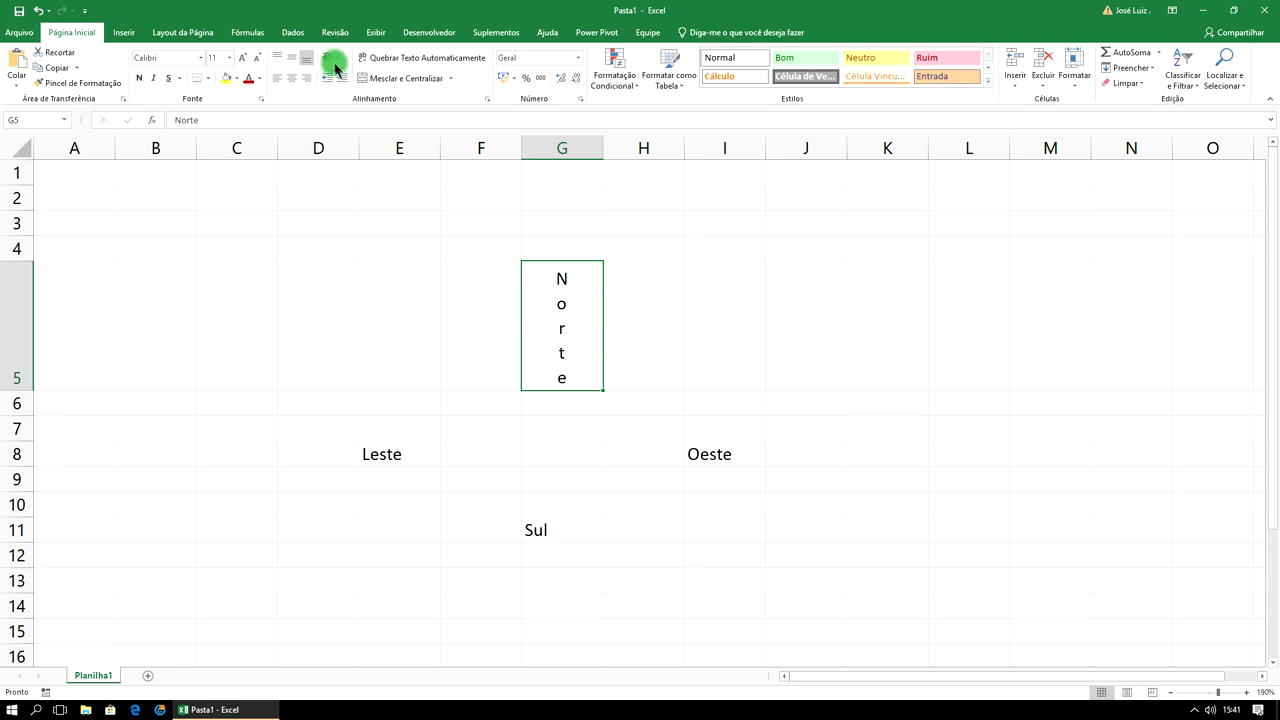
left_click(333, 57)
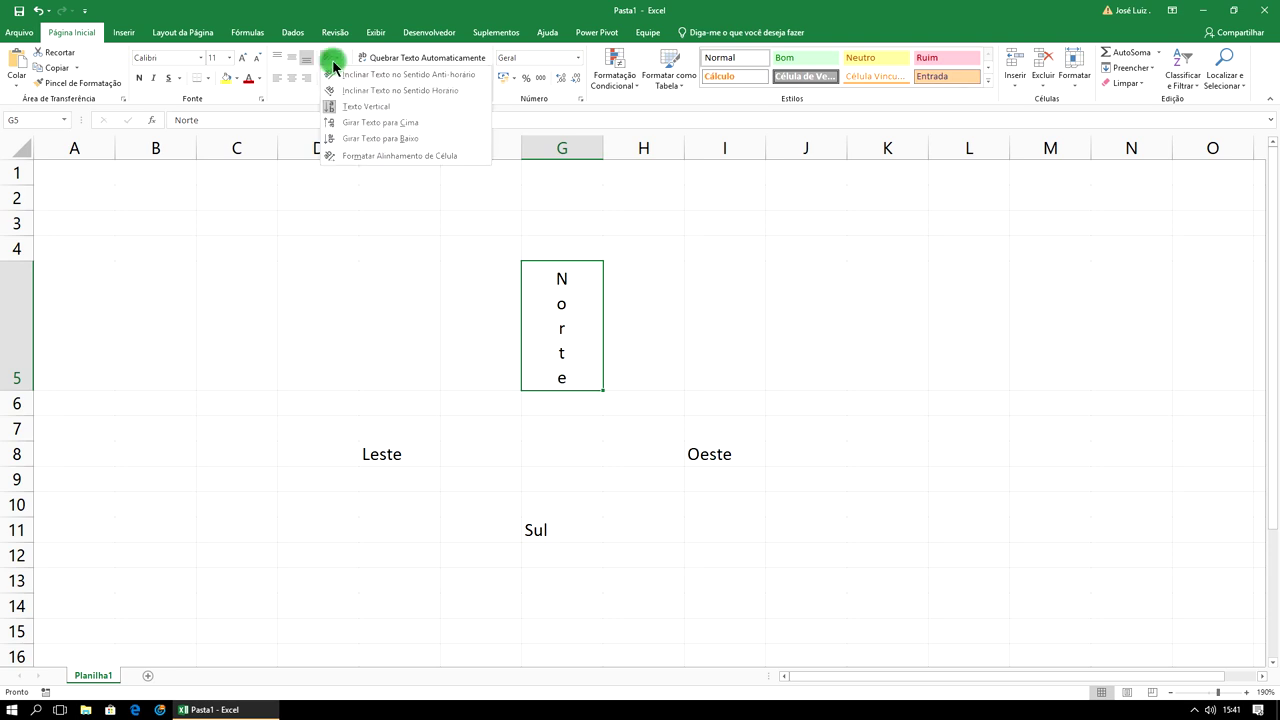
left_click(386, 124)
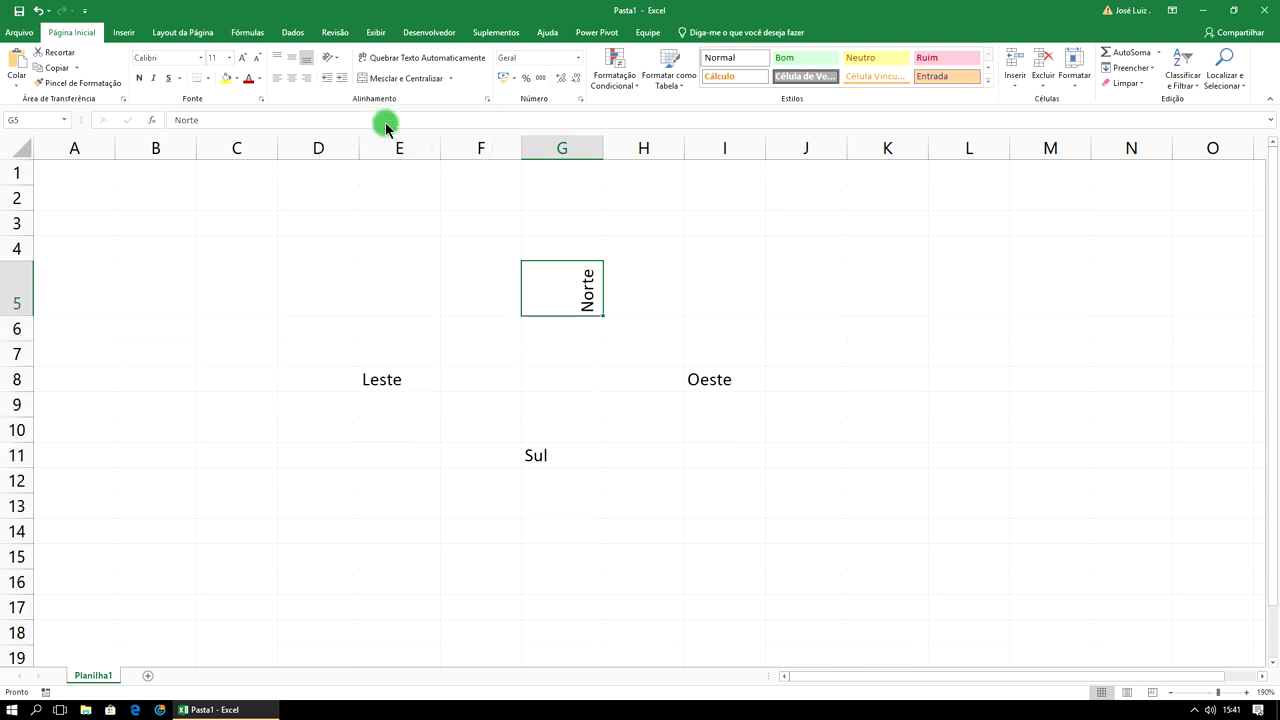
left_click(337, 62)
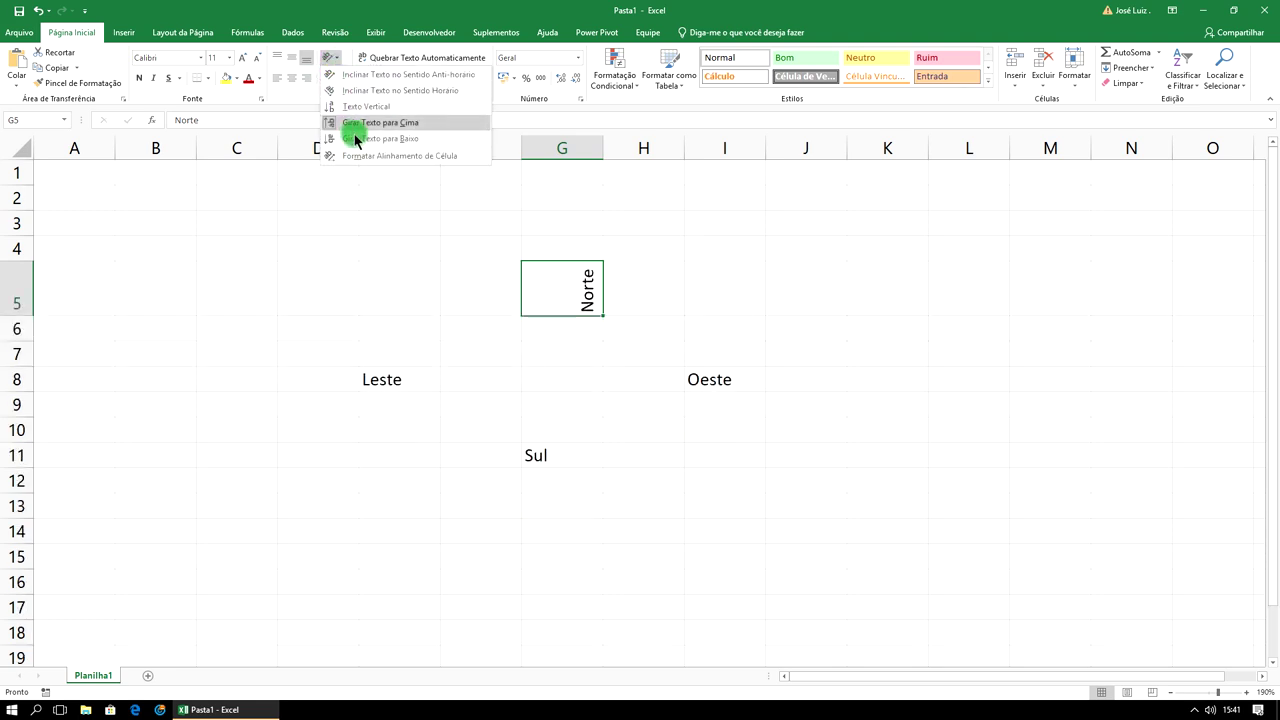
left_click(352, 138)
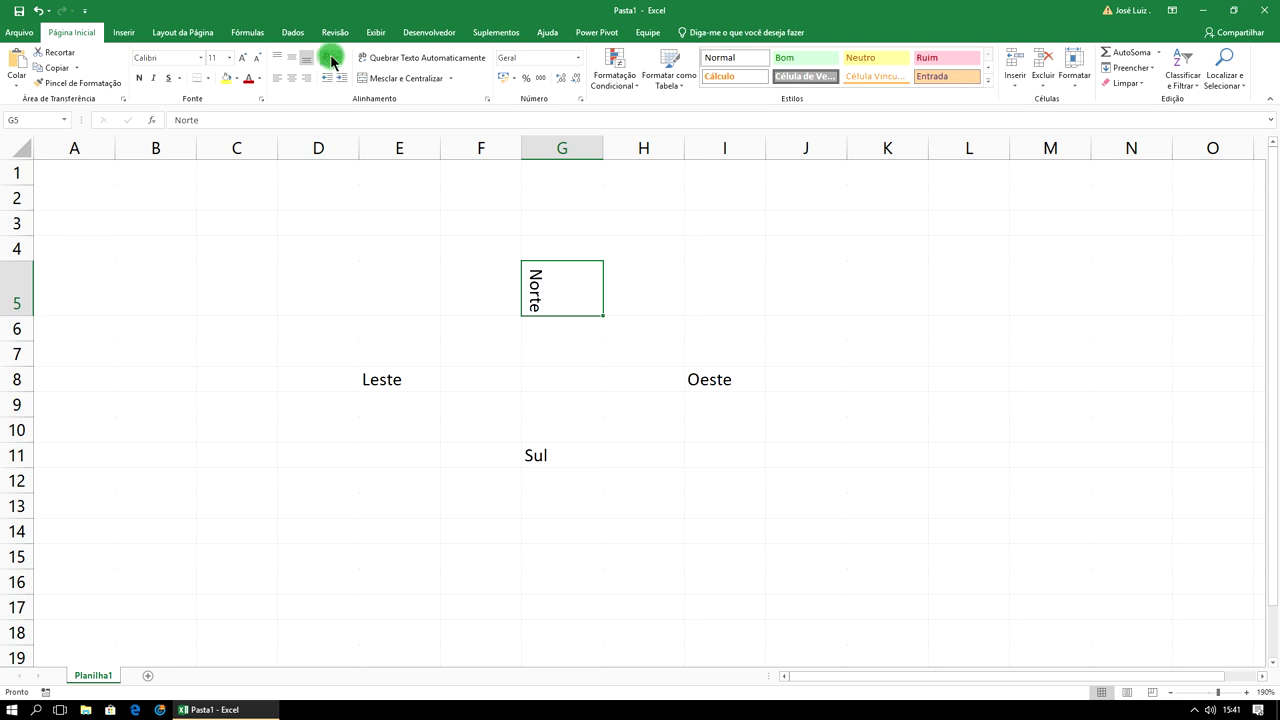
left_click(330, 57)
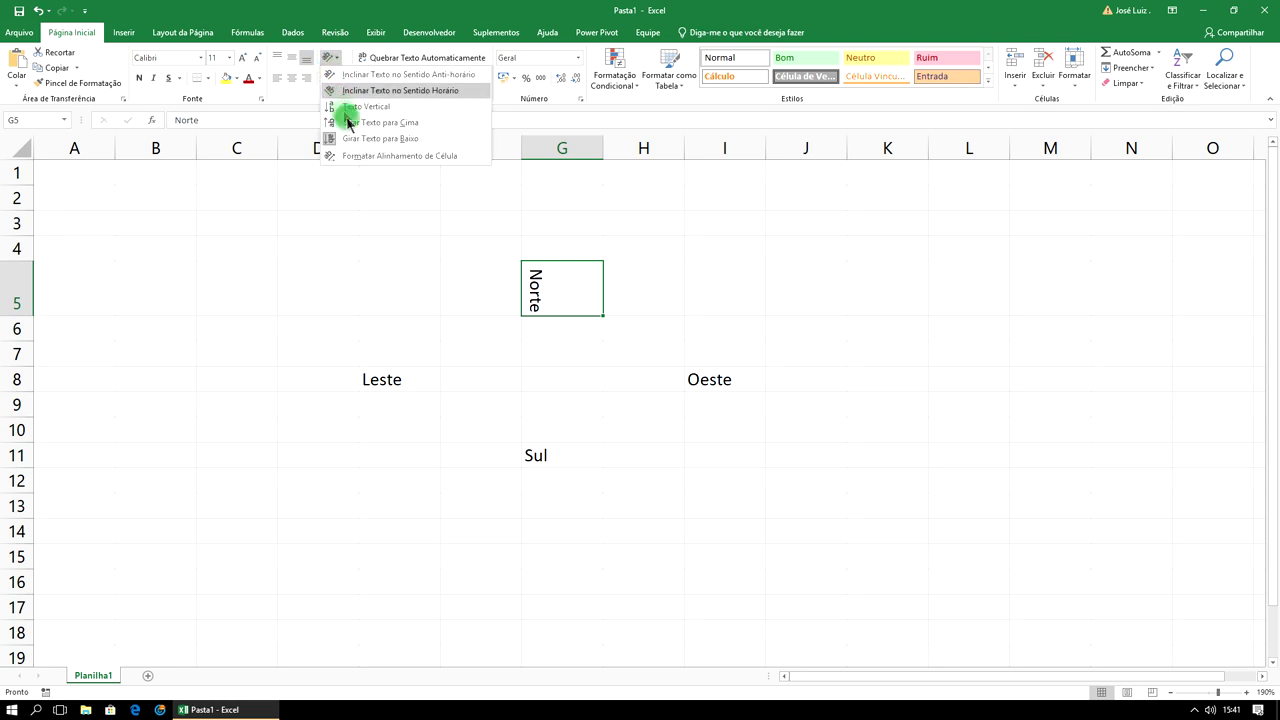
left_click(376, 158)
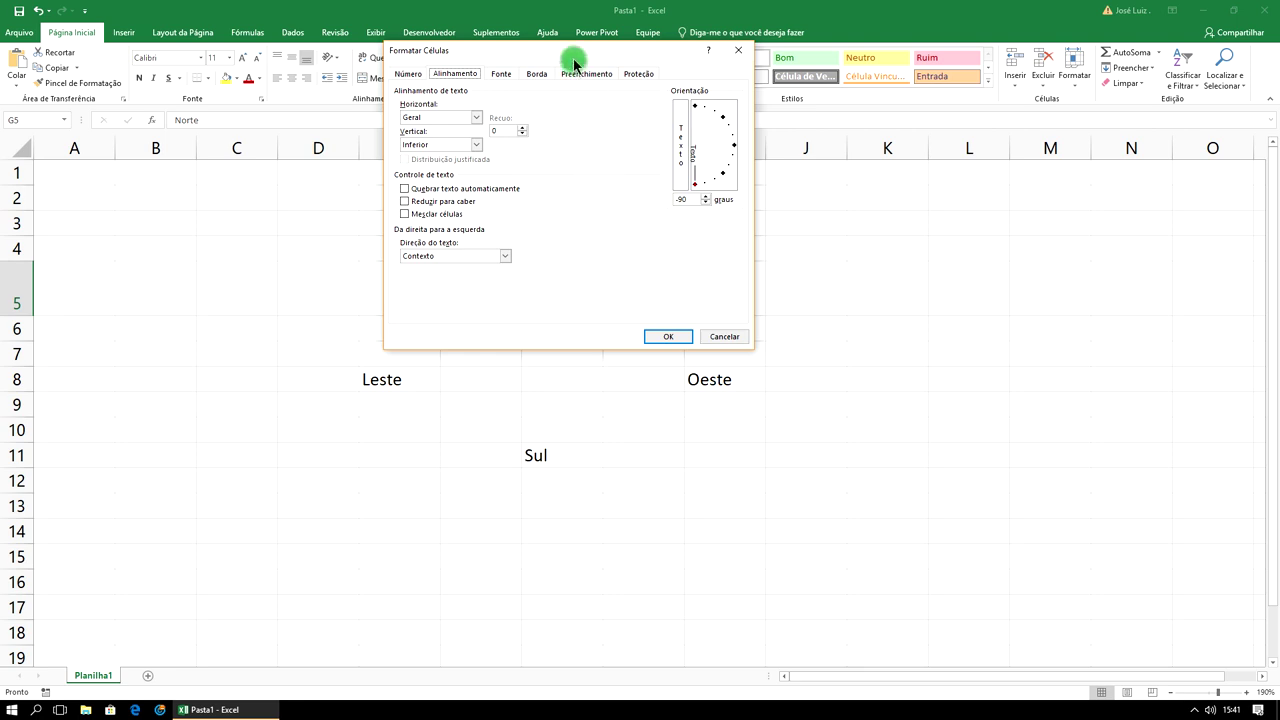
Set Norte's text angle in G5 to about -30 degrees in the Alignment settings.
left_click_drag(575, 50, 896, 185)
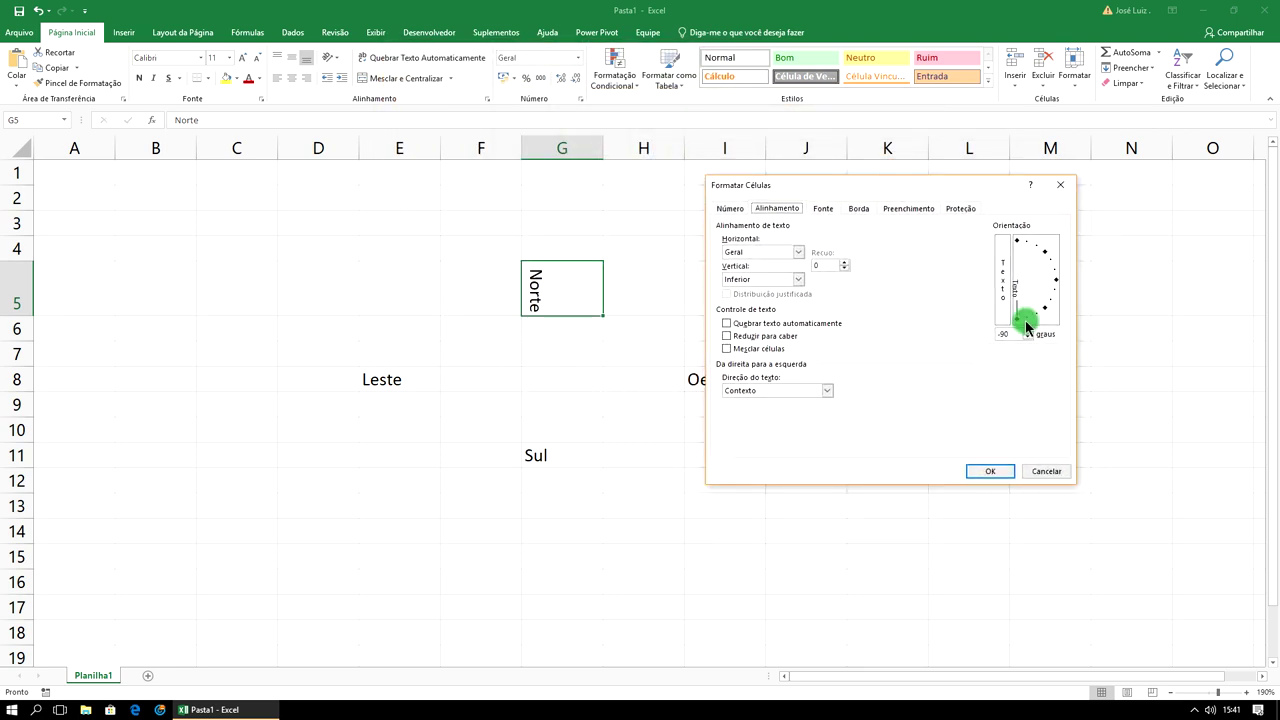
left_click_drag(1020, 323, 1040, 318)
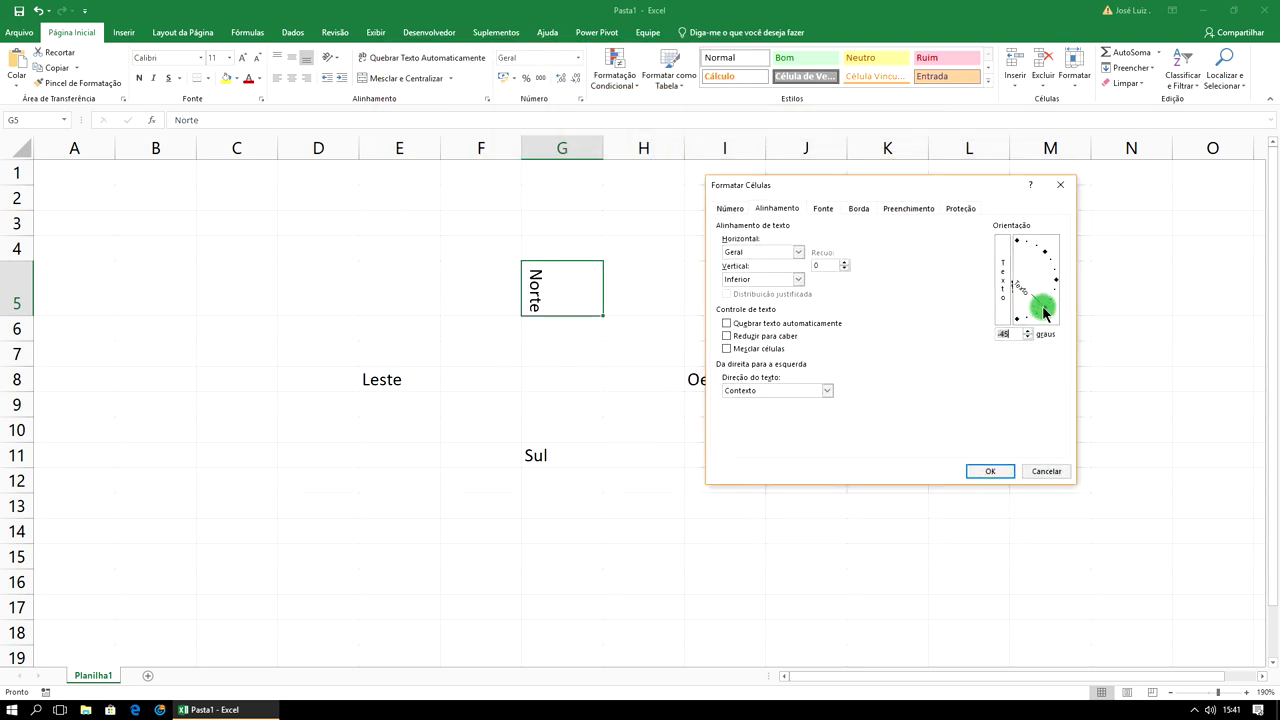
left_click_drag(1050, 307, 1040, 303)
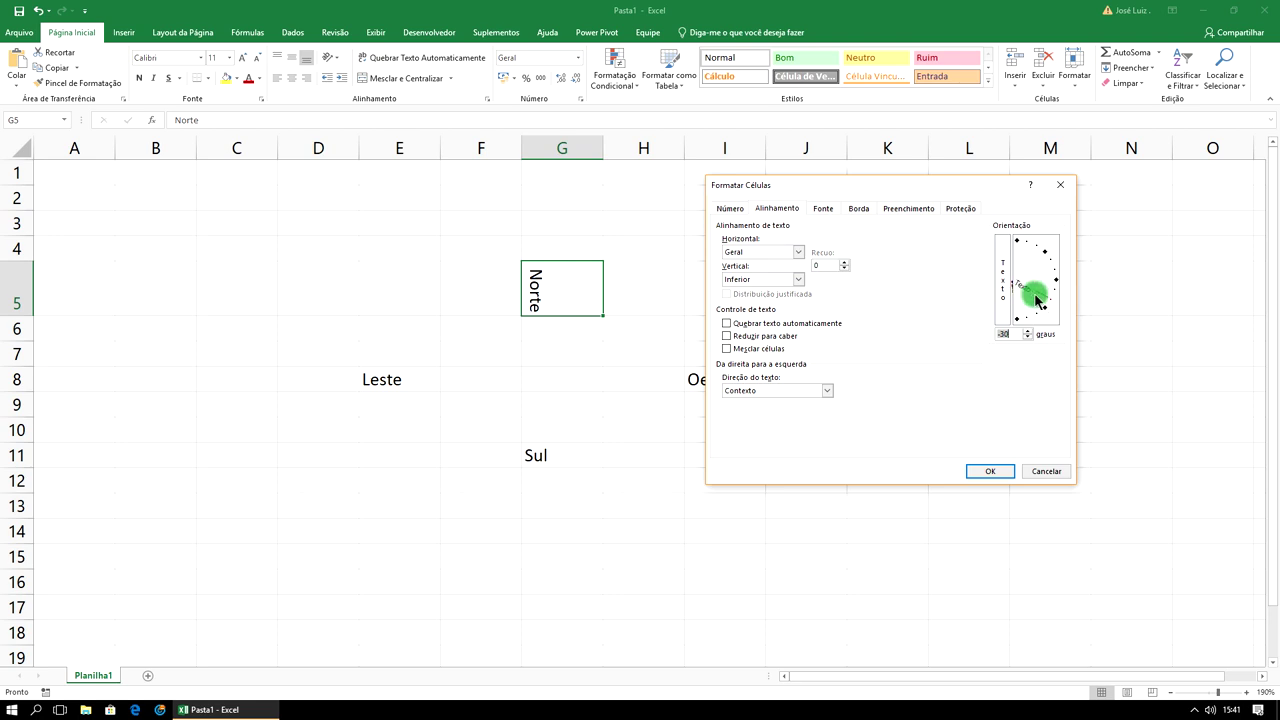
left_click(989, 471)
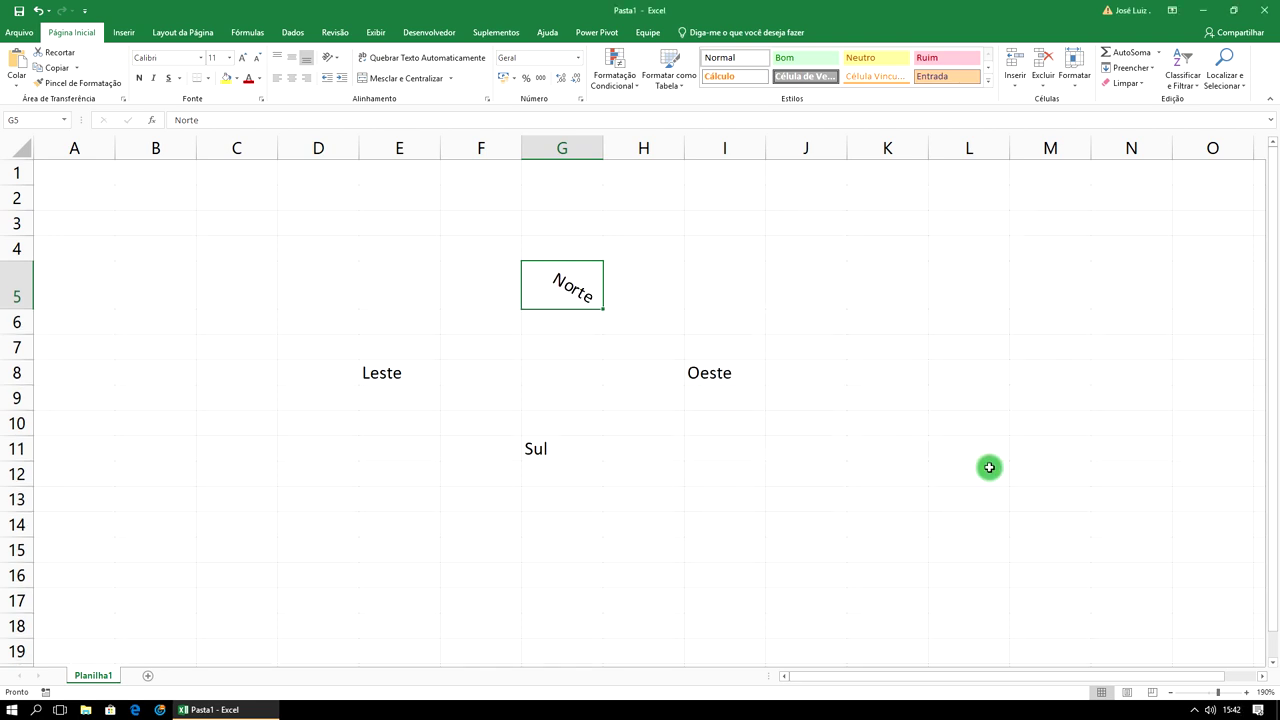
left_click(720, 380)
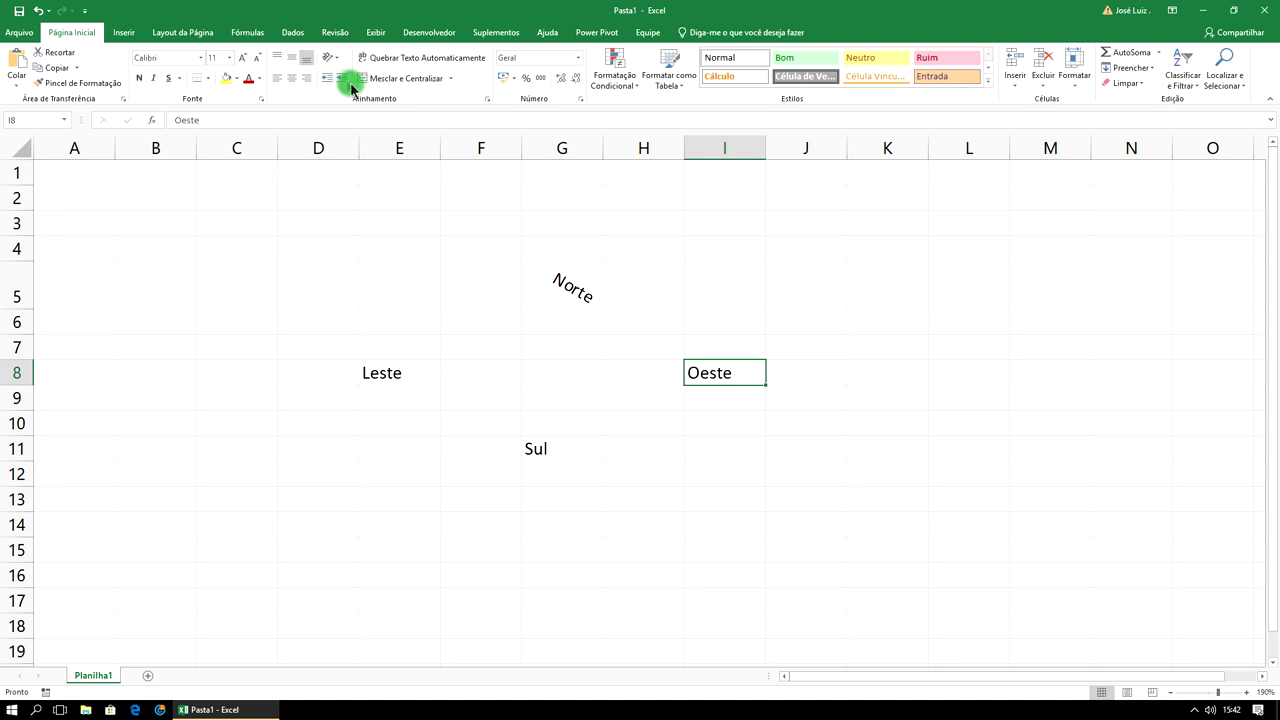
Make Oeste in I8 stacked vertical text and rotate Leste in E8 to read downward.
left_click(332, 57)
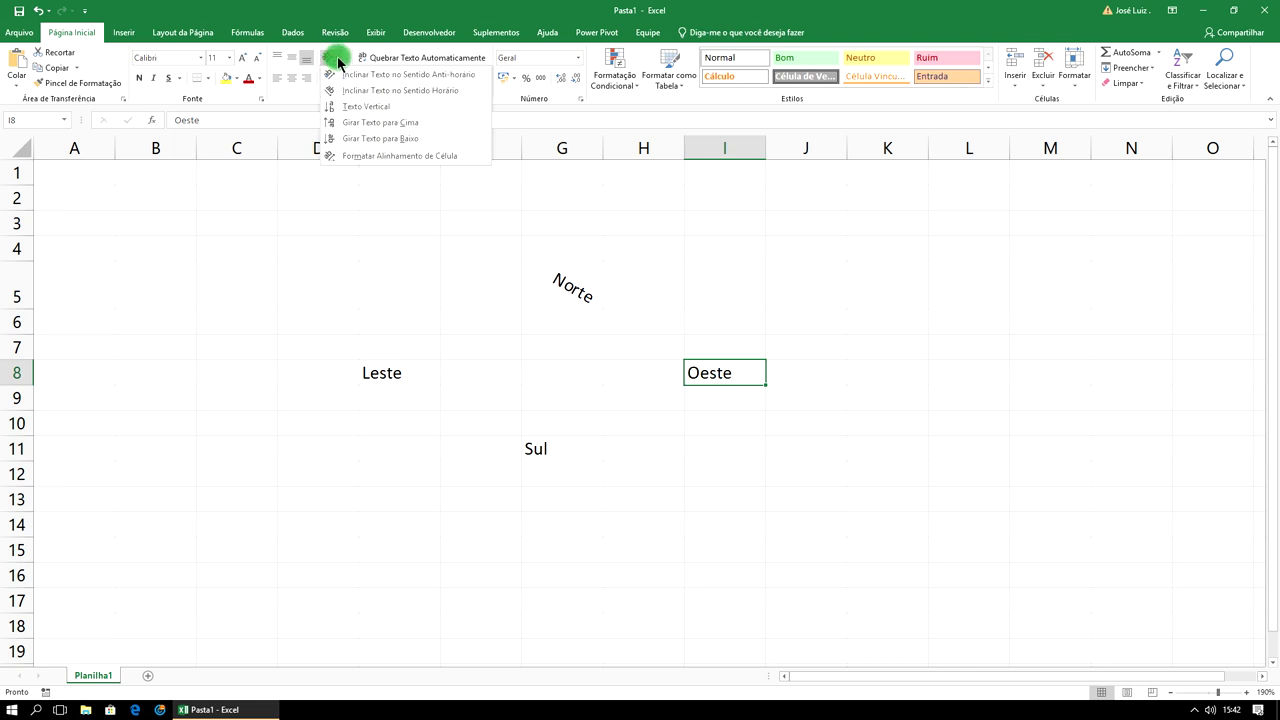
left_click(371, 105)
left_click(398, 475)
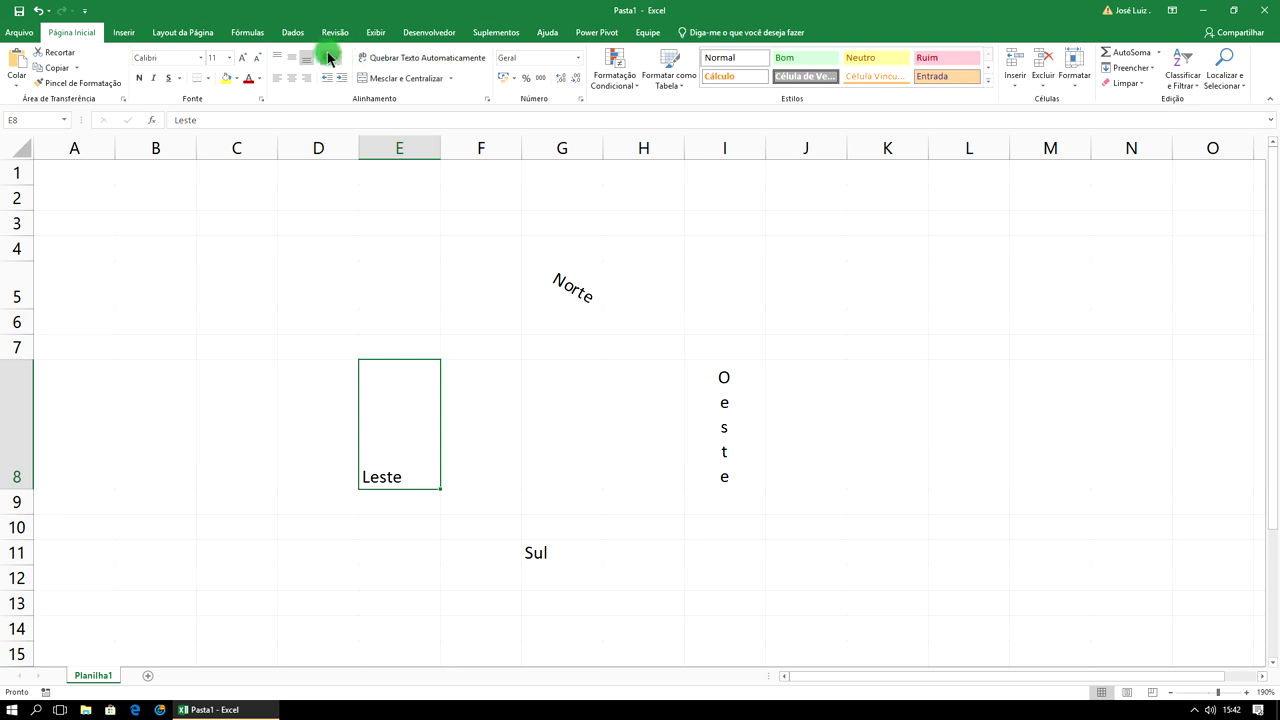
left_click(332, 60)
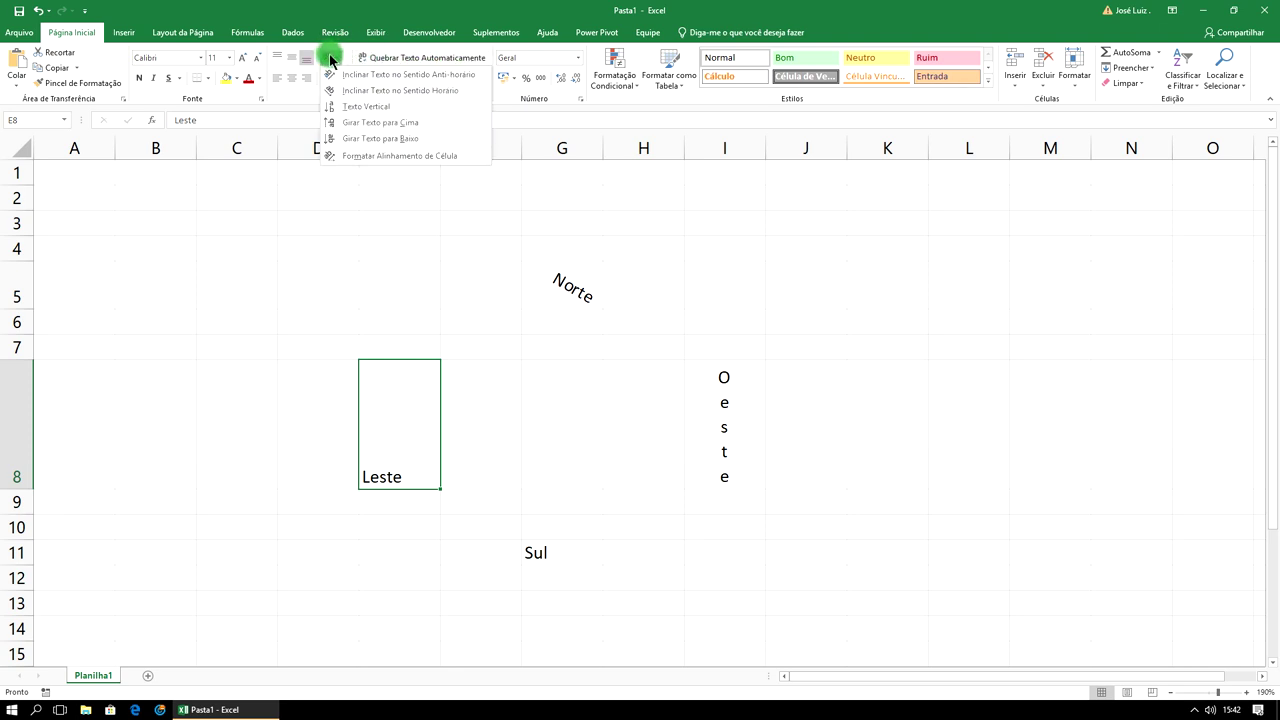
left_click(371, 134)
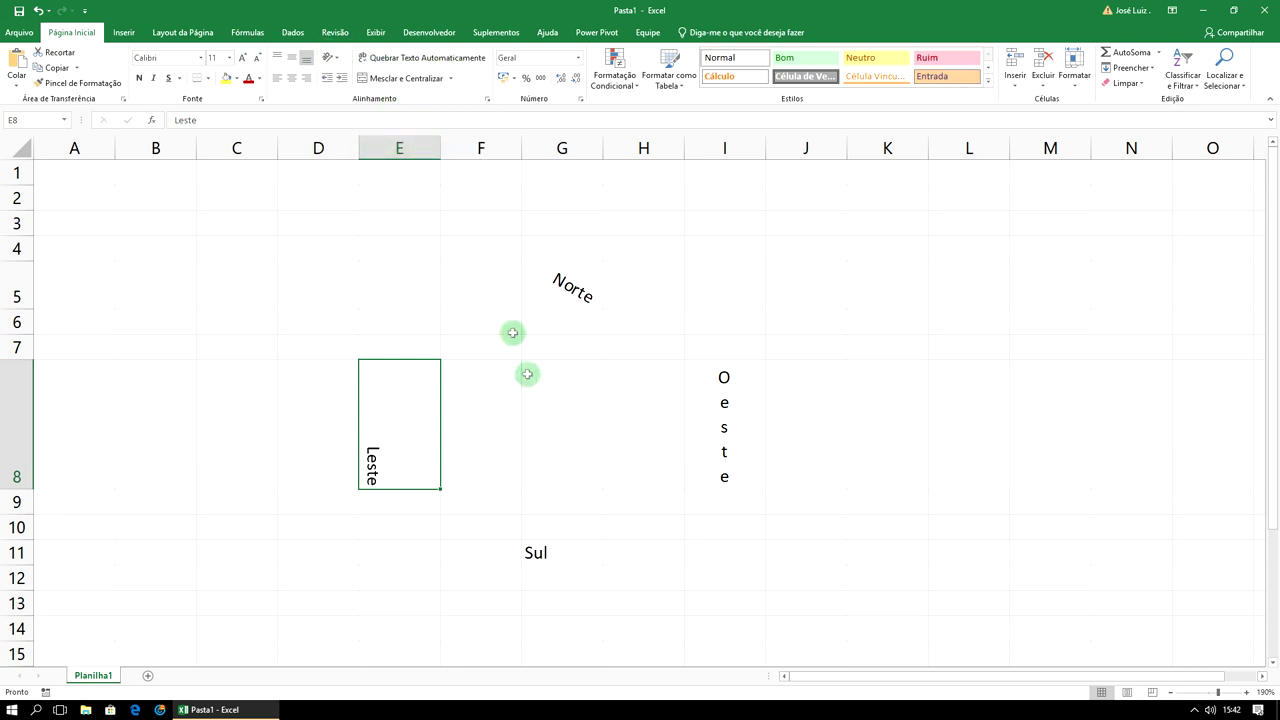
Angle Sul in G11 counterclockwise.
left_click(549, 554)
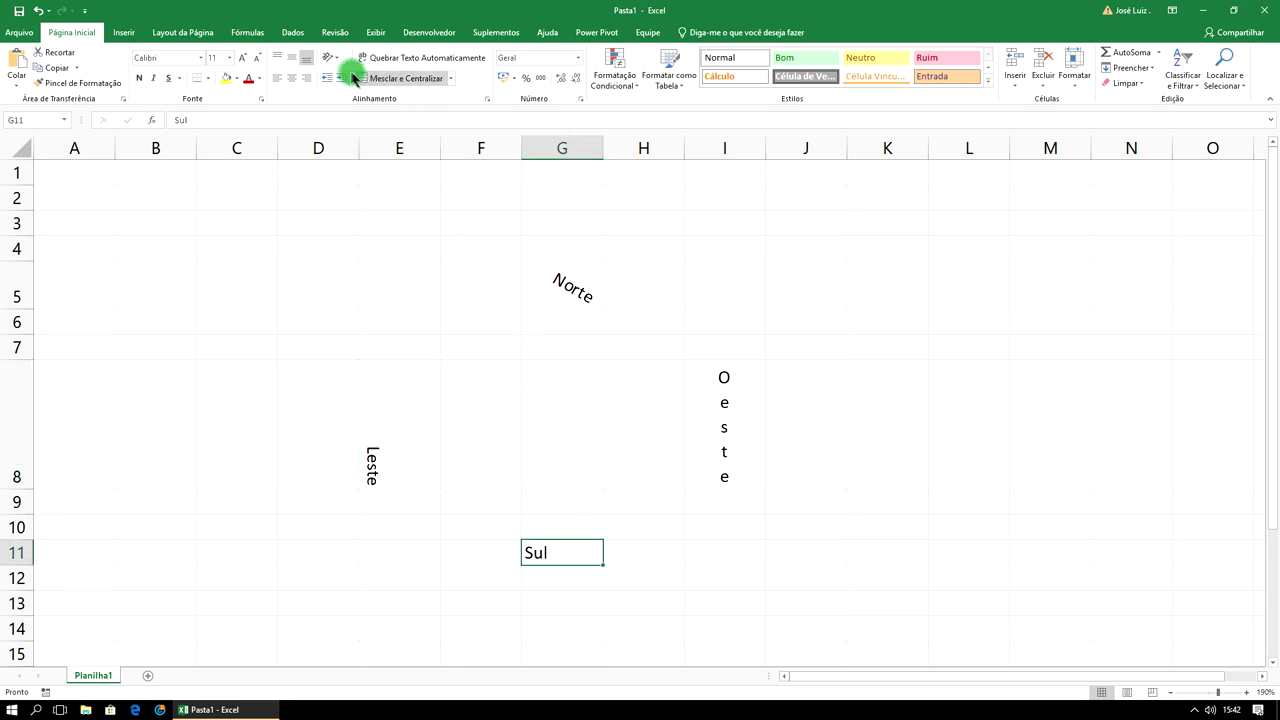
left_click(338, 58)
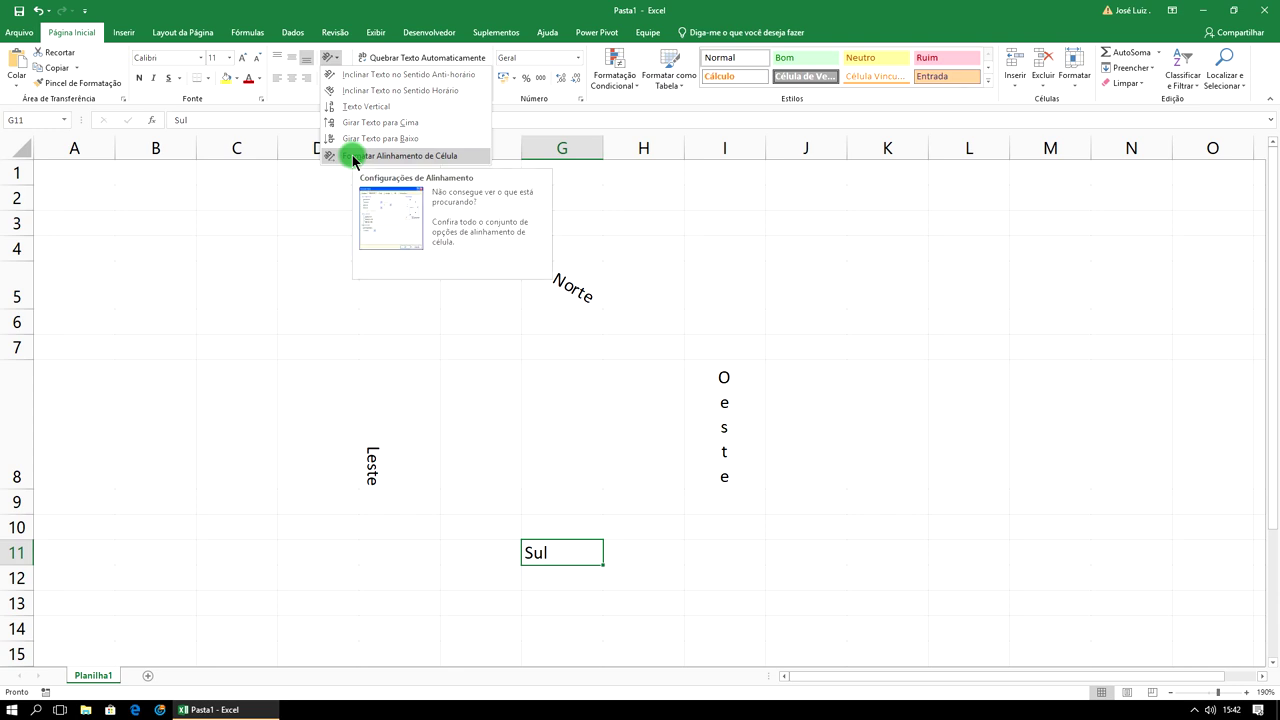
left_click(414, 80)
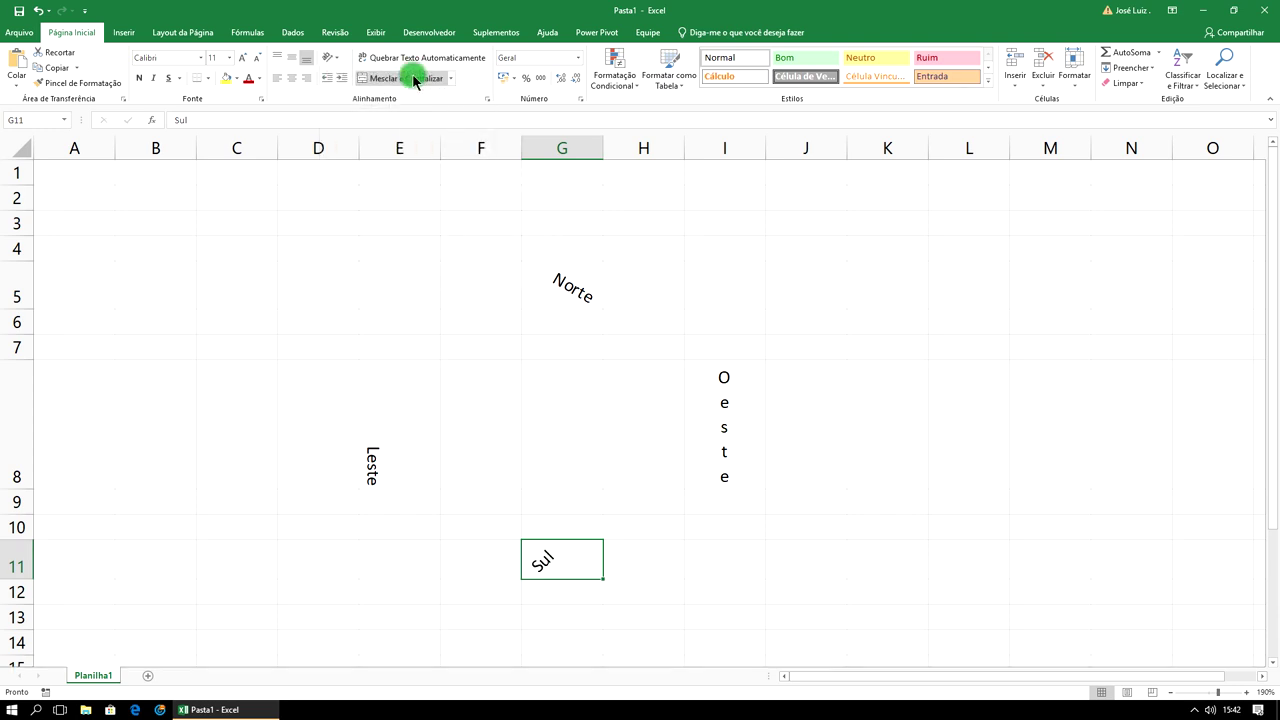
left_click(891, 346)
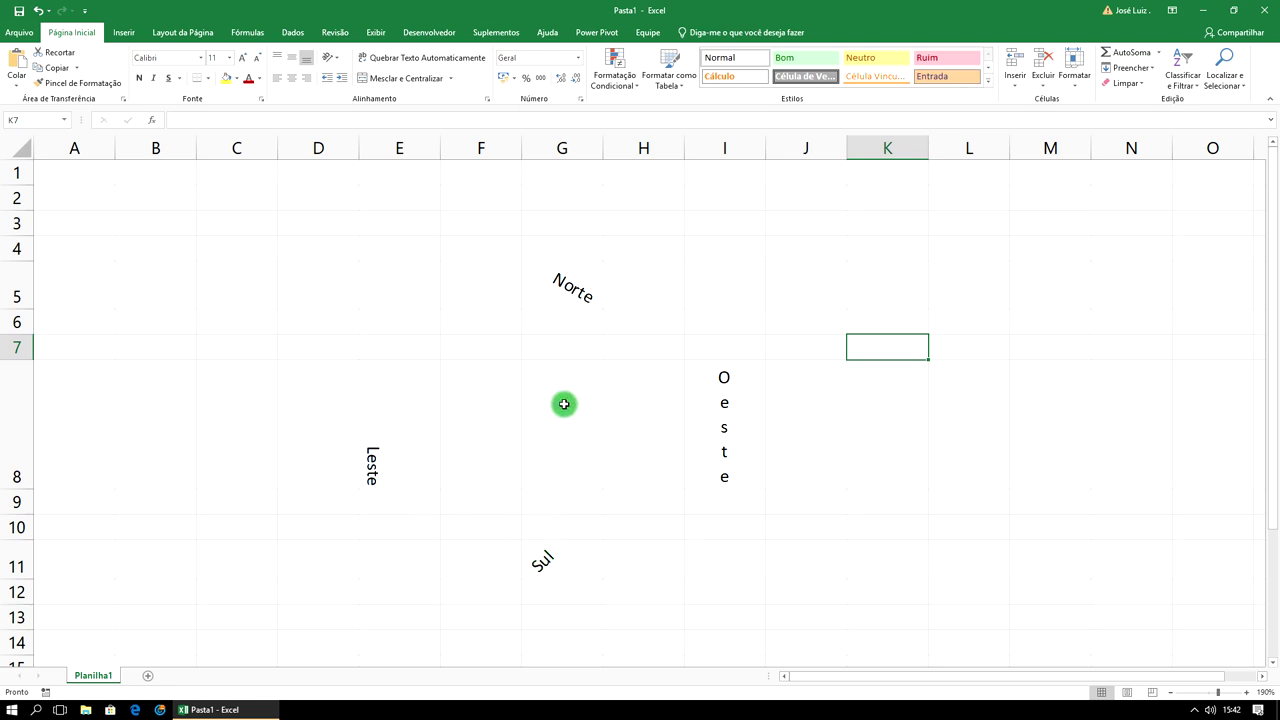
left_click(376, 465)
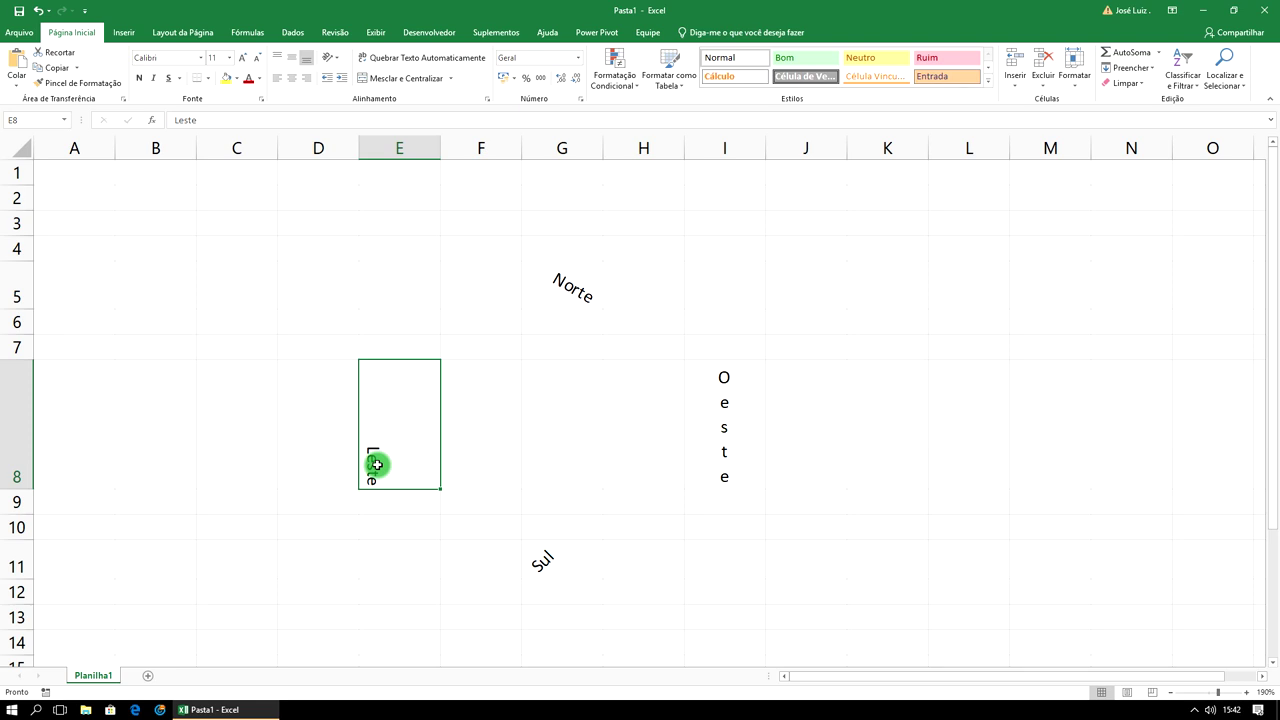
Set Leste's text angle in E8 to 90 degrees in the Alignment settings.
left_click(331, 57)
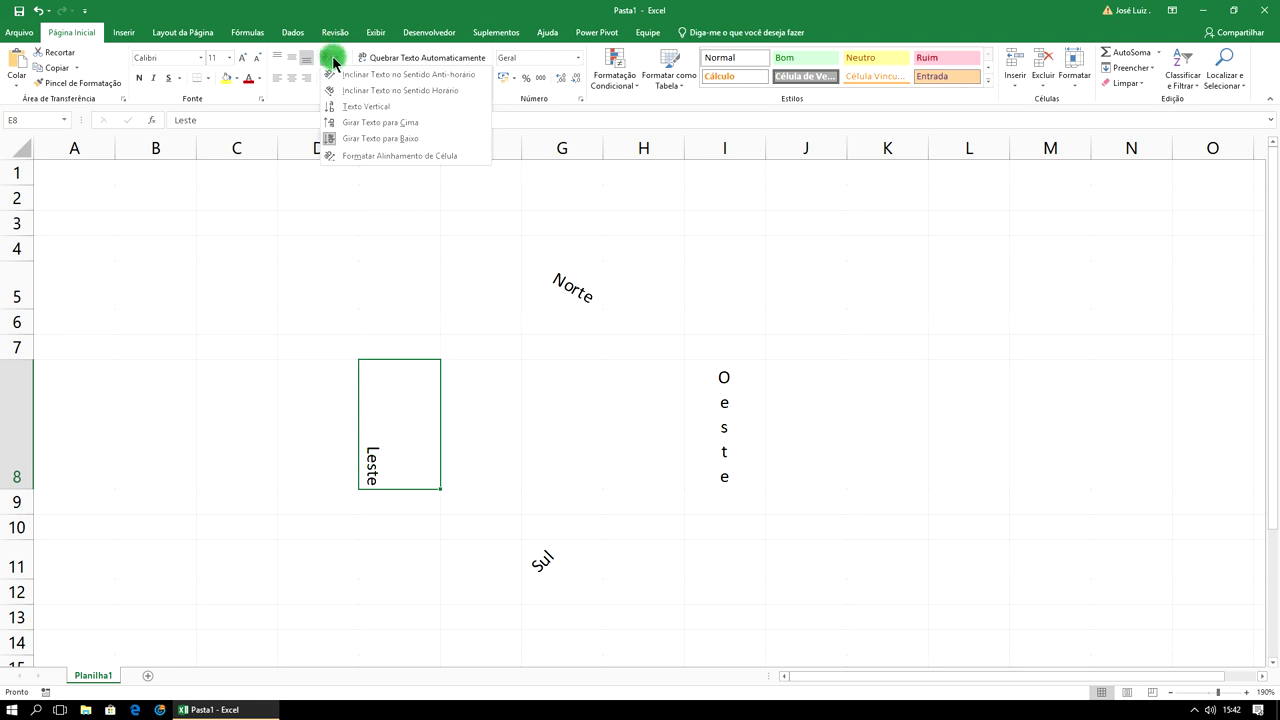
left_click(366, 155)
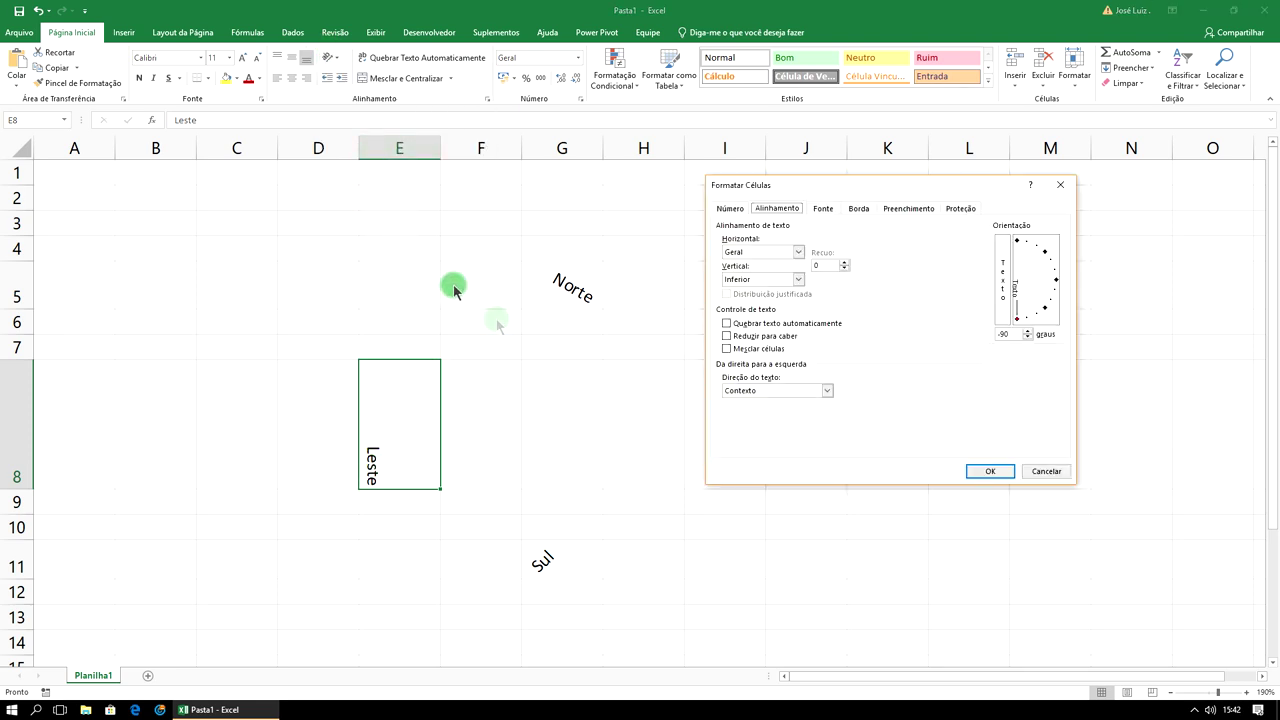
left_click_drag(1018, 320, 1056, 284)
left_click_drag(1030, 249, 1017, 241)
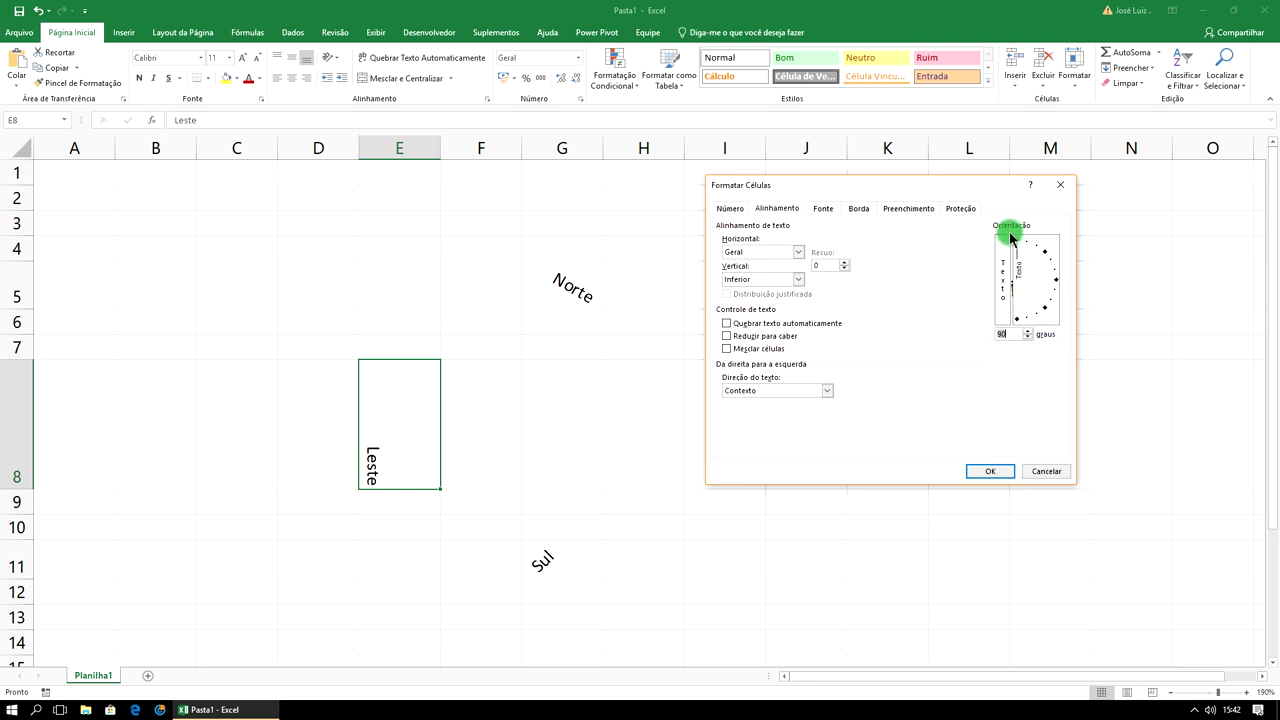
left_click(990, 471)
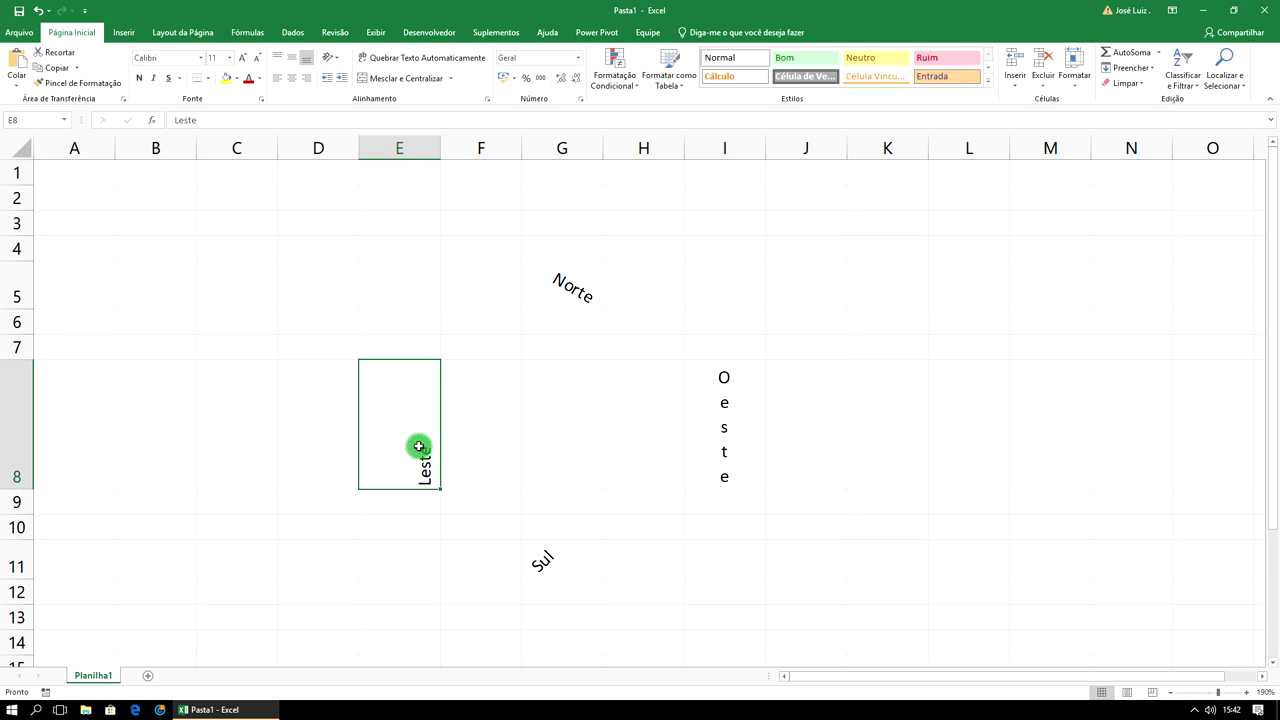
Try the alignment buttons on Leste, settling on Middle Align and Center.
left_click(292, 59)
left_click(280, 57)
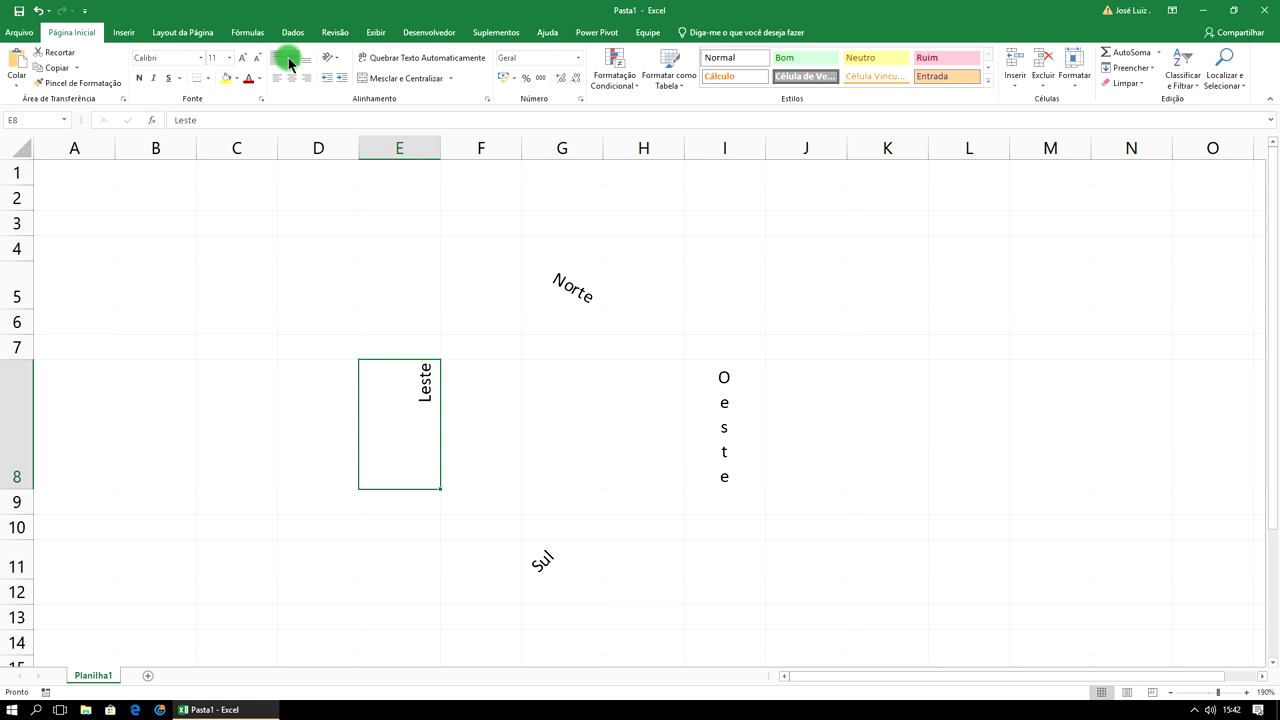
left_click(289, 60)
left_click(290, 79)
left_click(292, 82)
left_click(305, 82)
left_click(292, 78)
left_click(503, 362)
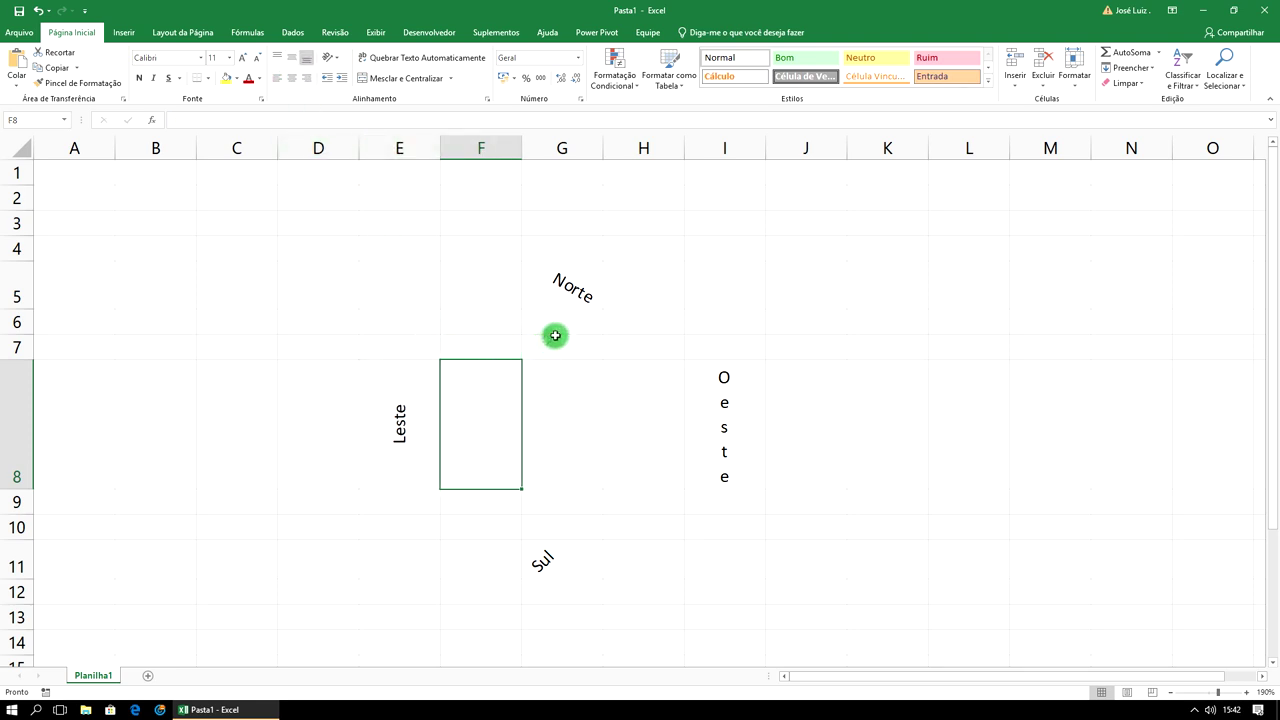
left_click(572, 288)
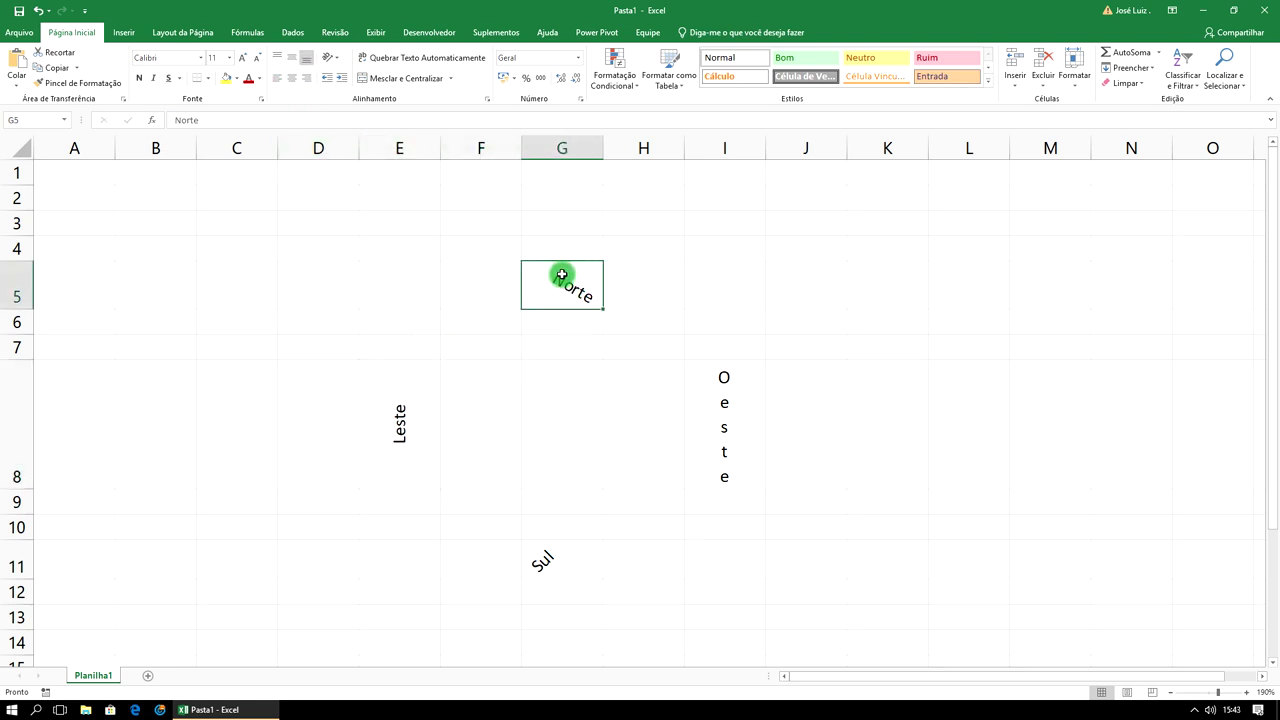
left_click(333, 56)
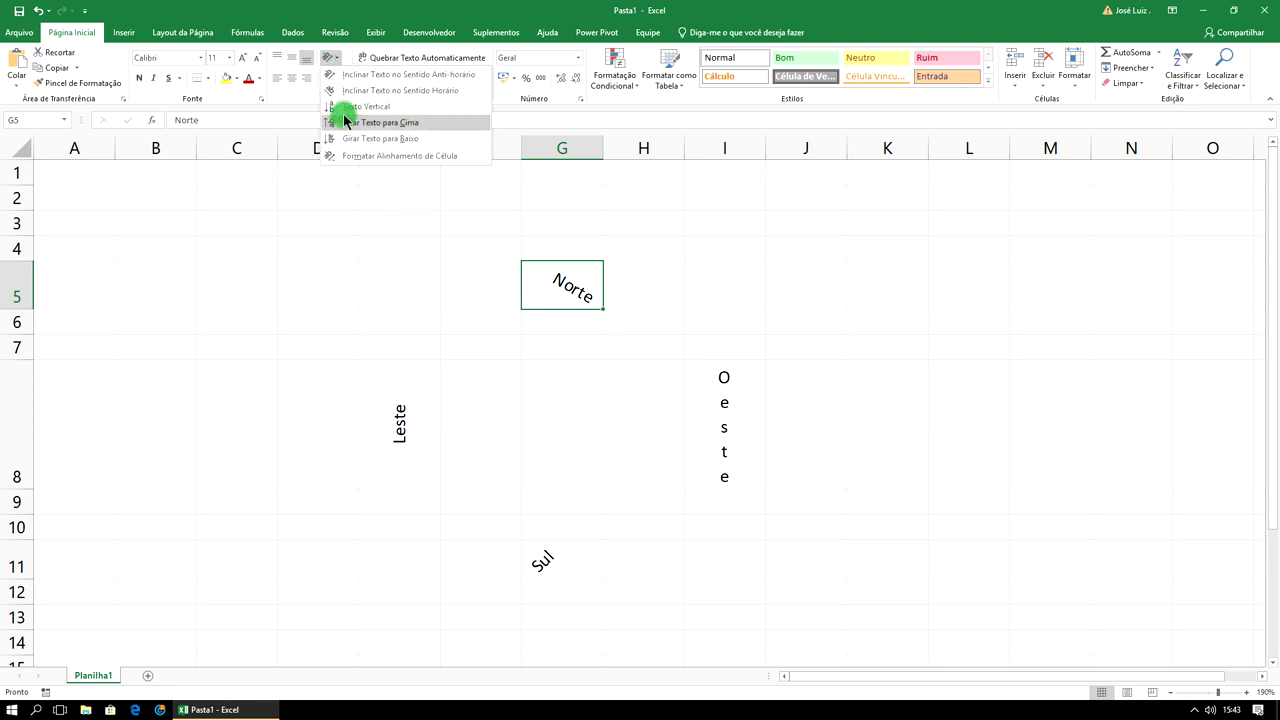
left_click(567, 285)
right_click(567, 283)
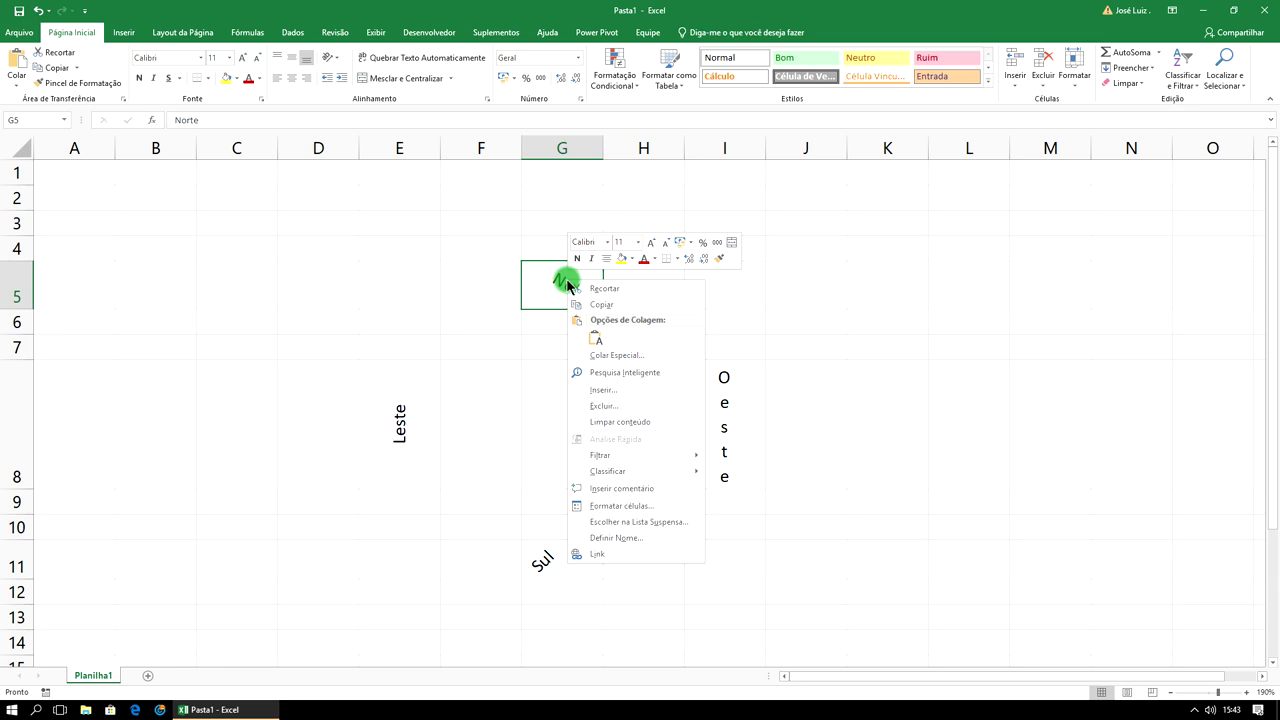
left_click(622, 506)
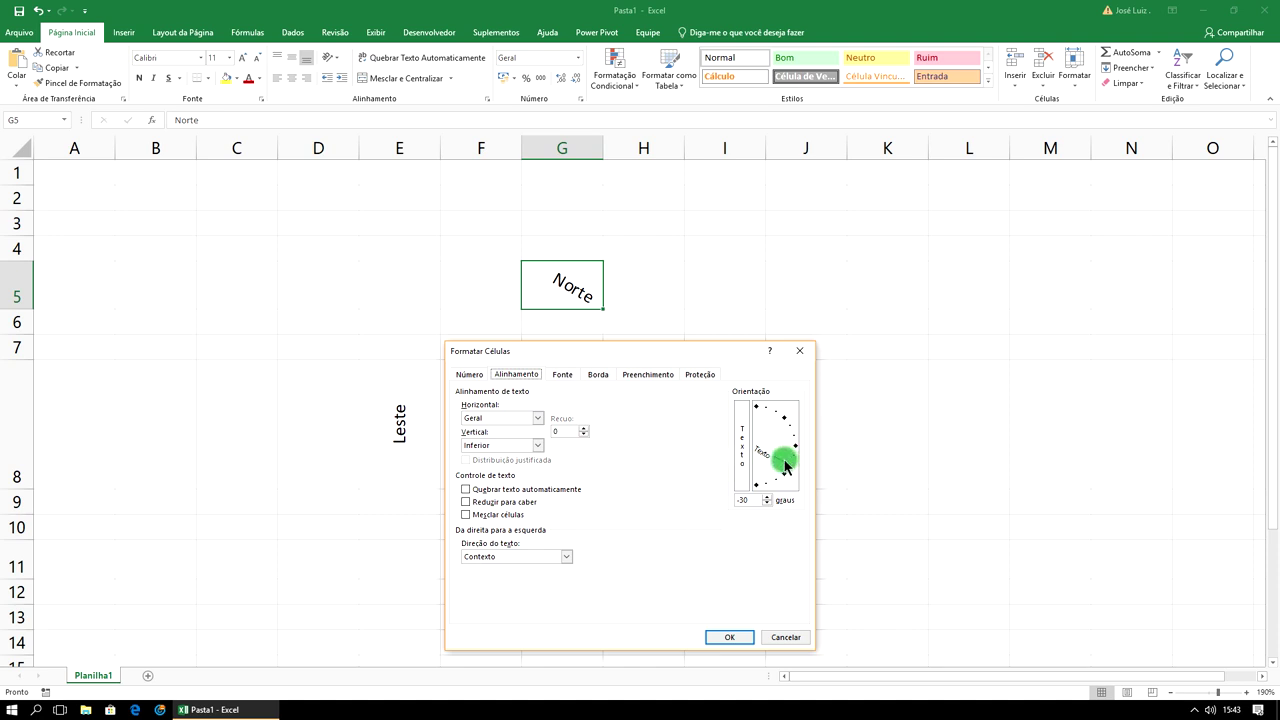
left_click(790, 637)
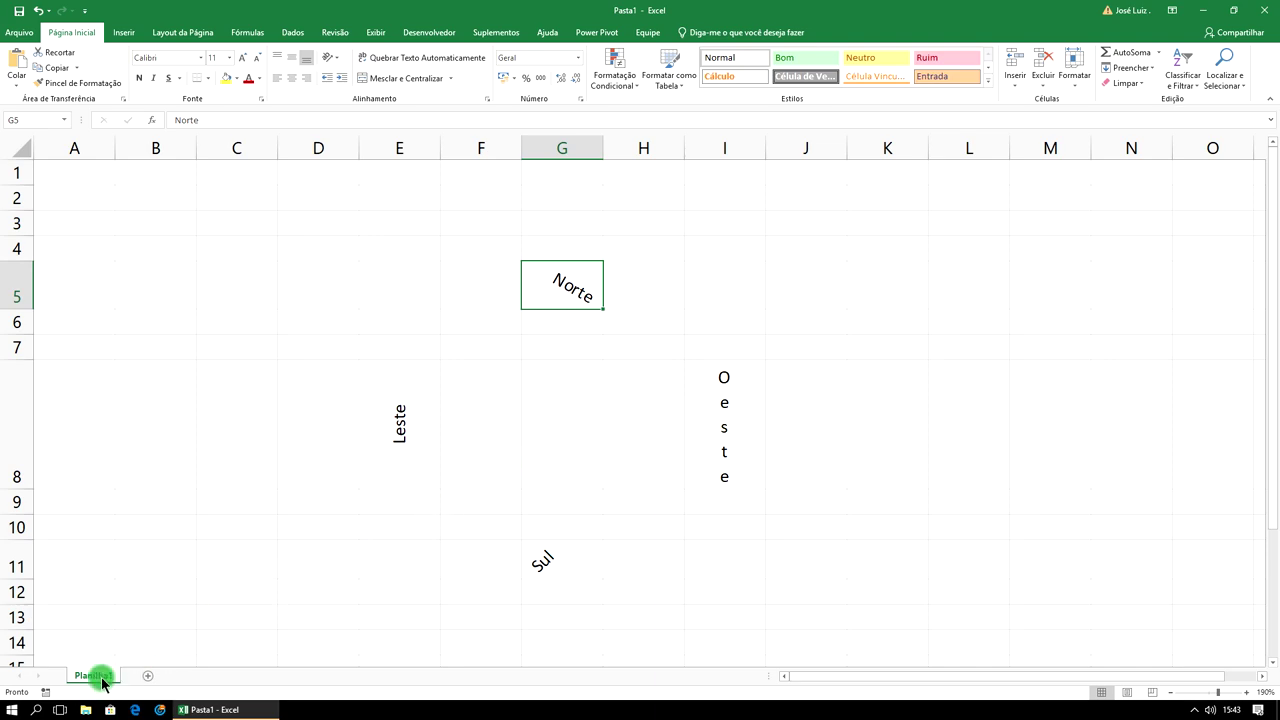
Rename the Planilha1 sheet to Alinhamento.
right_click(94, 677)
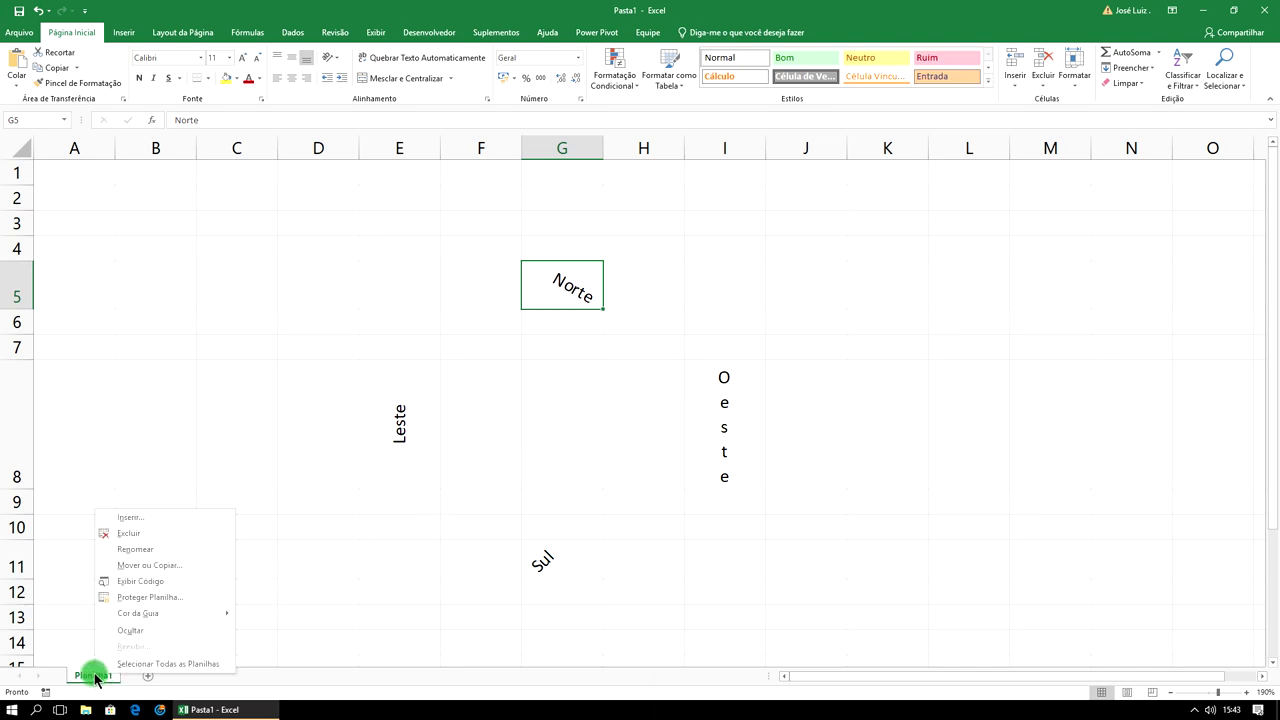
left_click(201, 470)
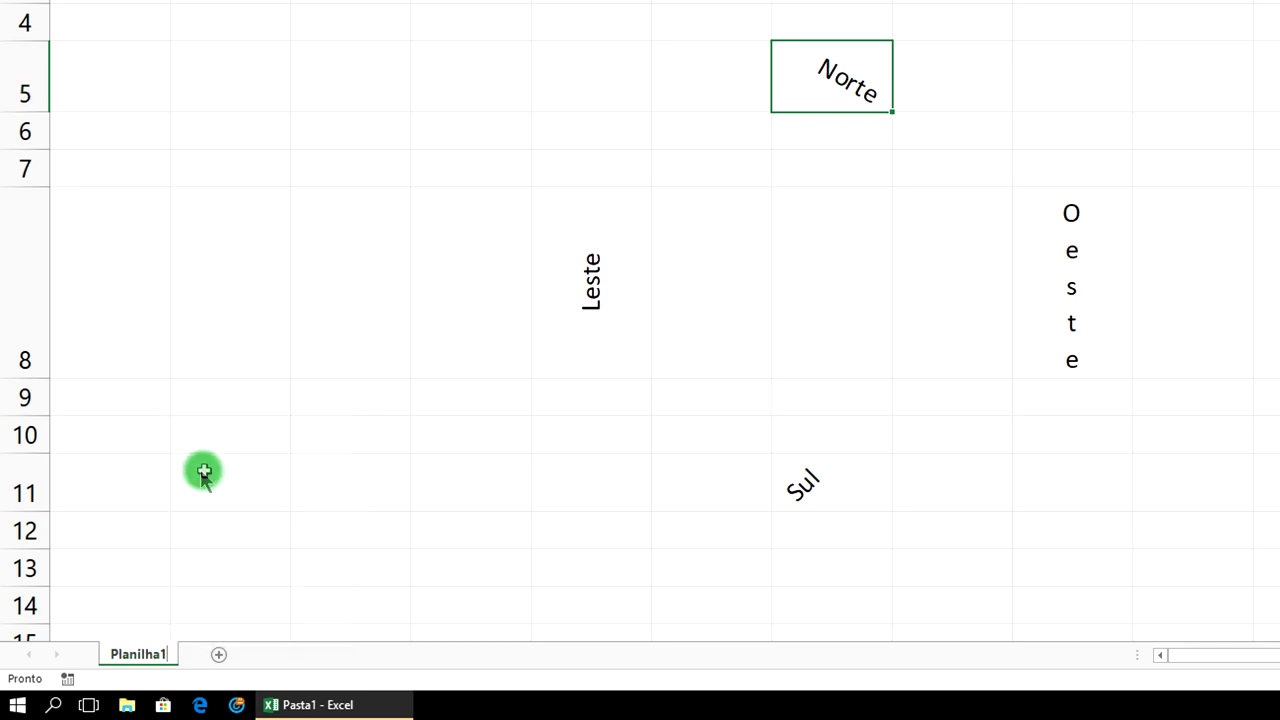
type("Alinhamento")
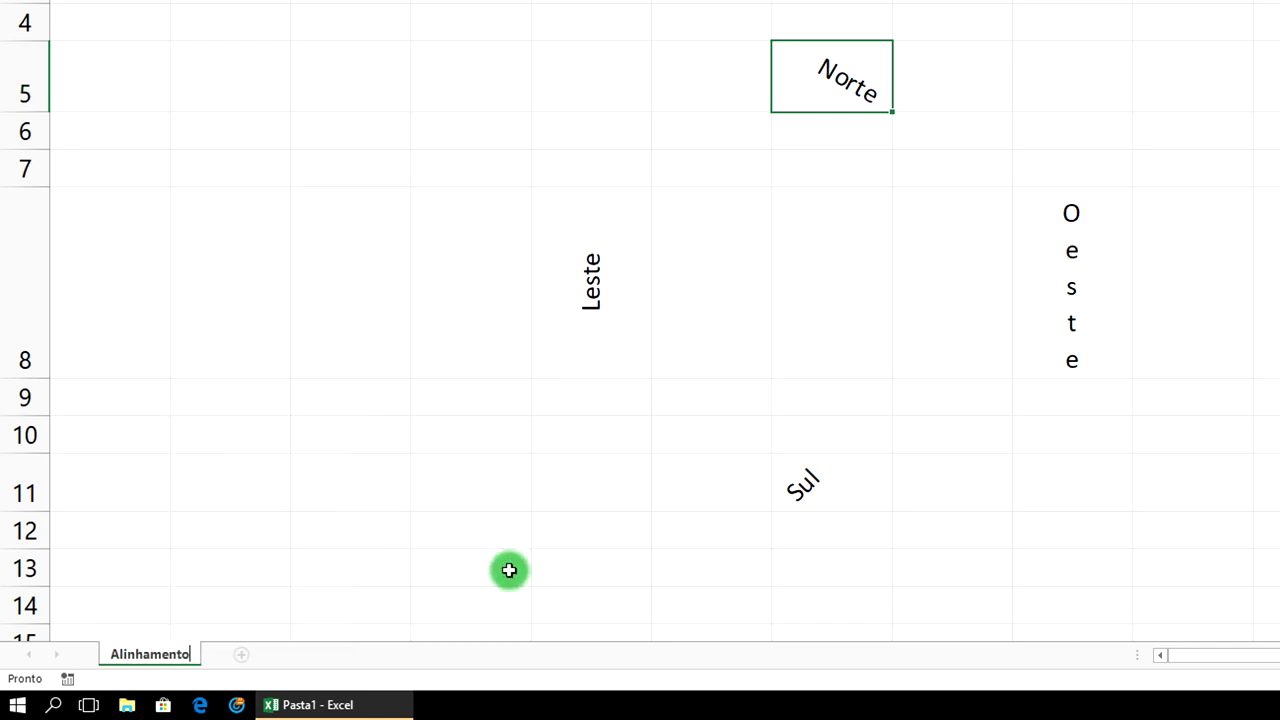
left_click(471, 479)
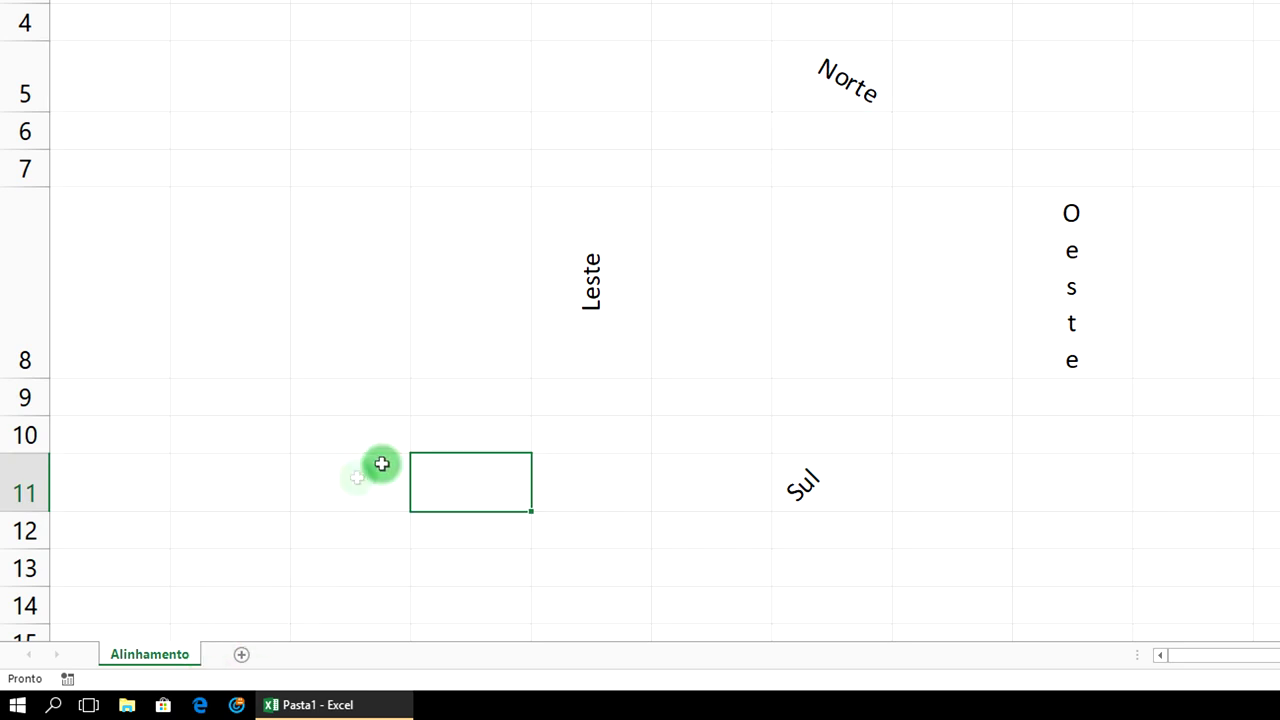
Colour the Alinhamento tab green and add a new sheet, Planilha2.
right_click(163, 652)
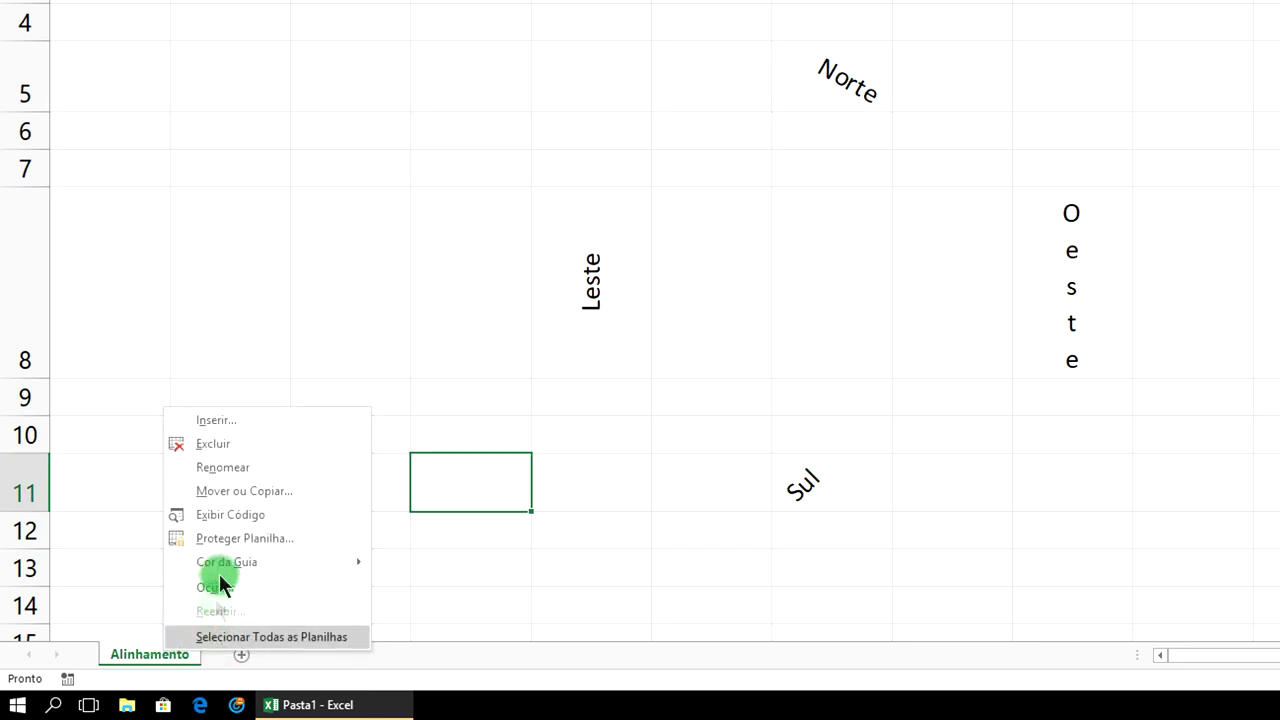
mouse_move(248, 565)
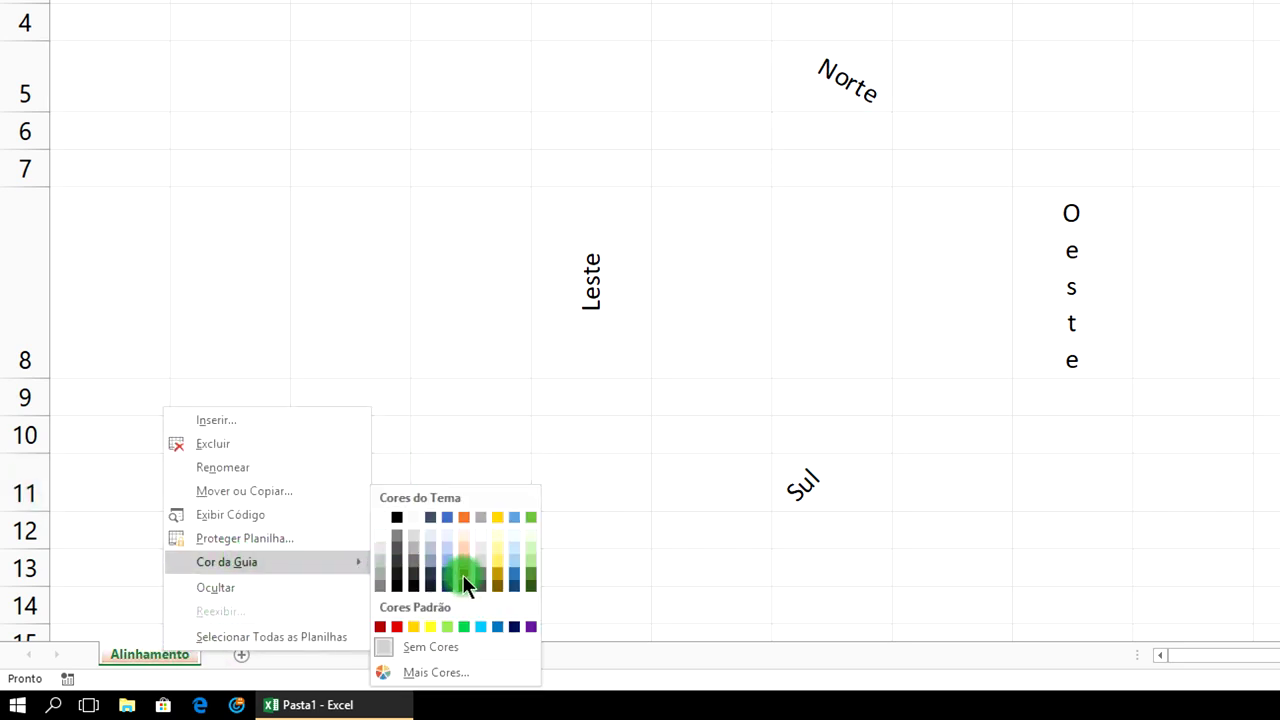
left_click(531, 575)
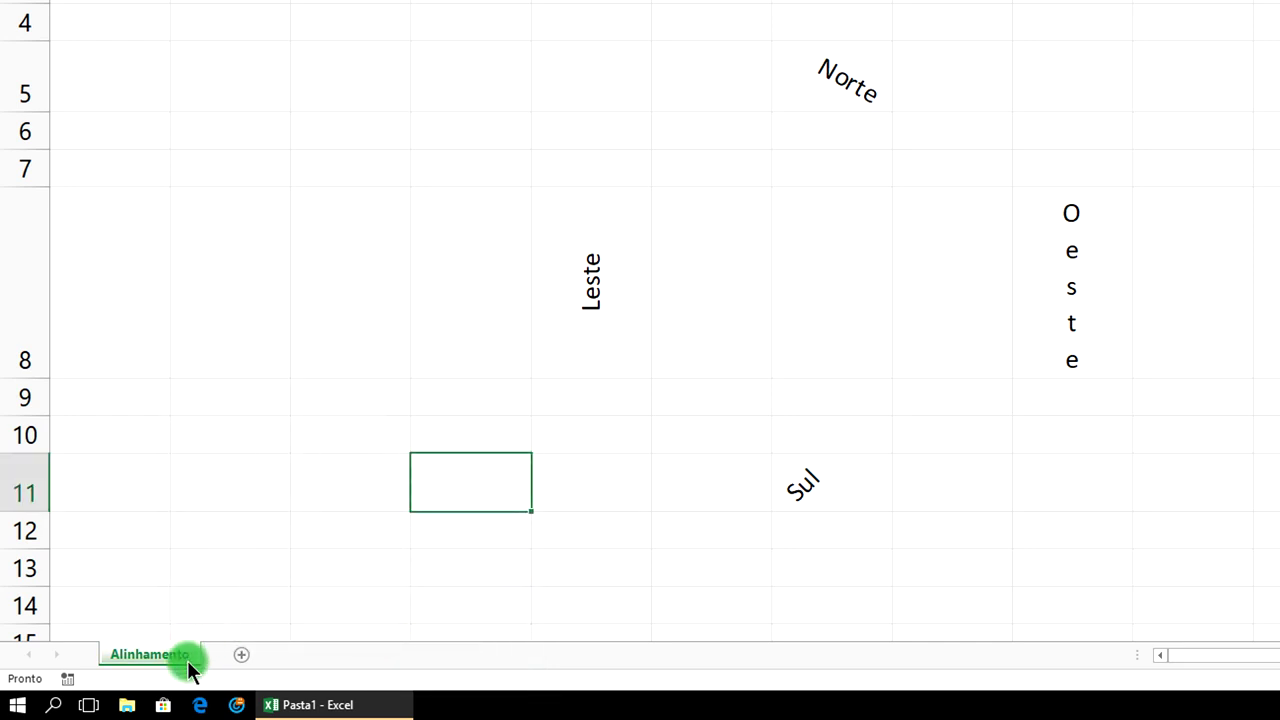
left_click(245, 651)
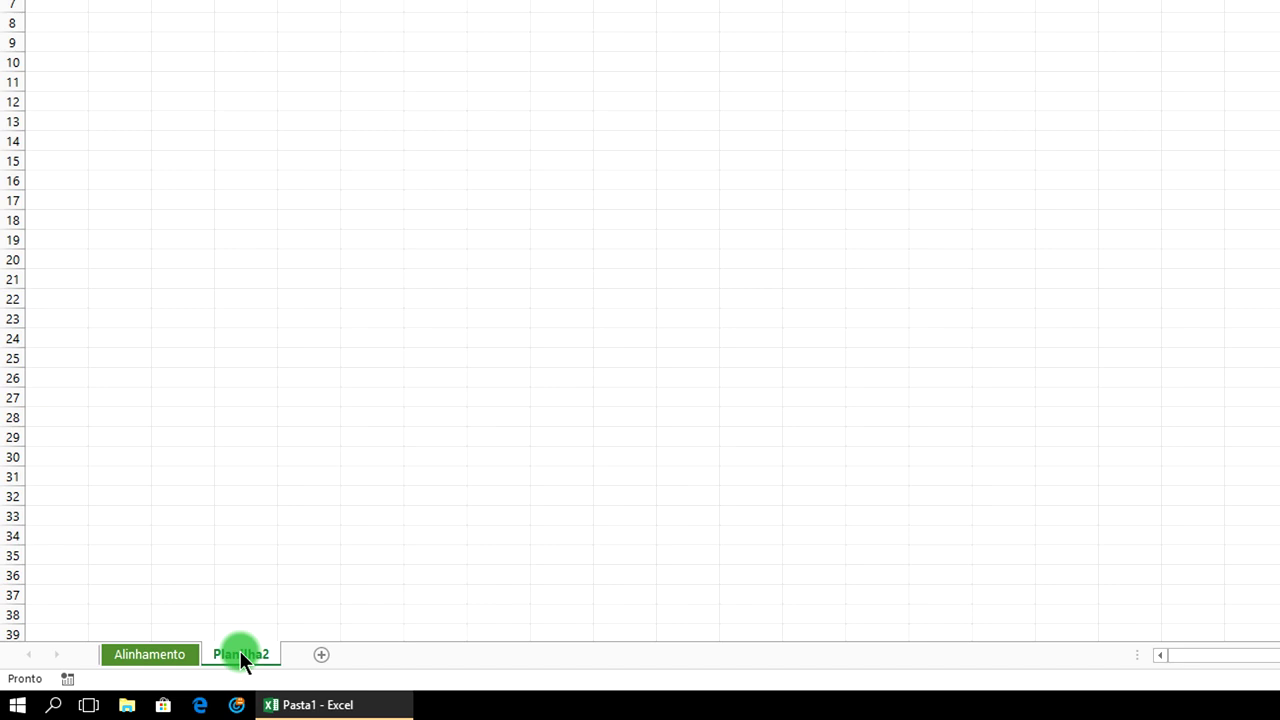
Colour the Planilha2 tab blue.
left_click(245, 655)
right_click(258, 655)
mouse_move(433, 563)
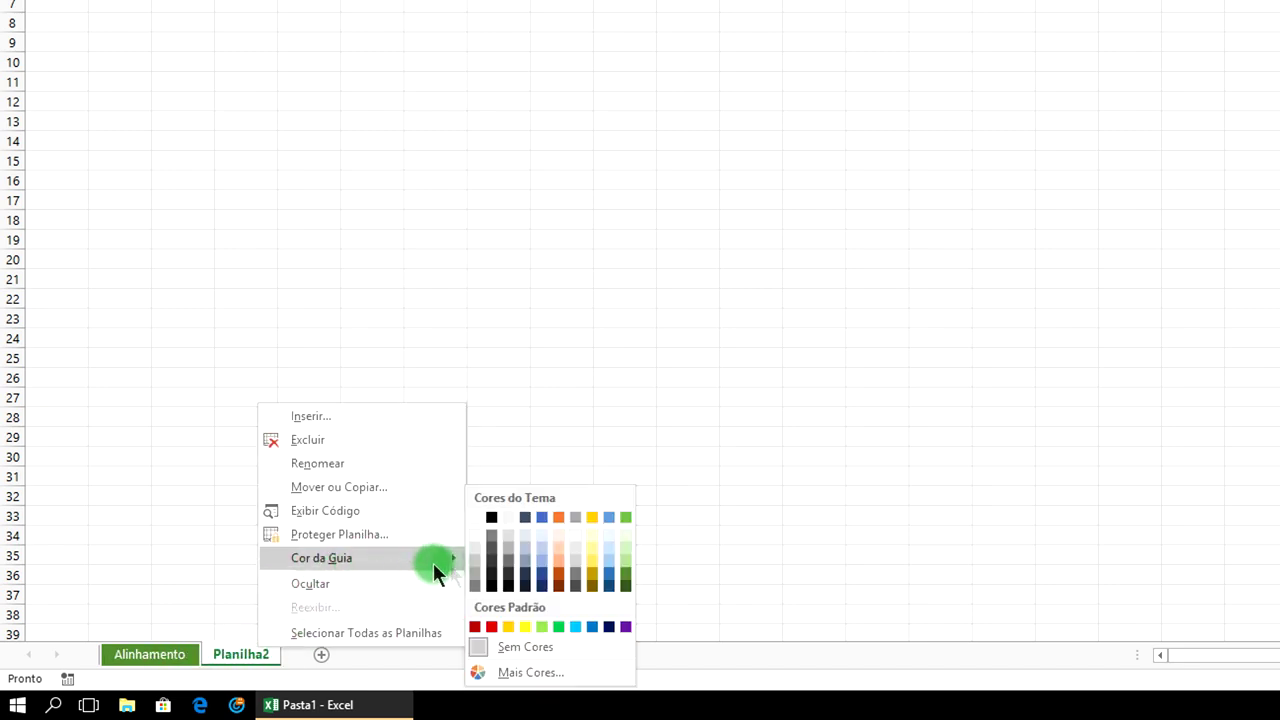
left_click(545, 565)
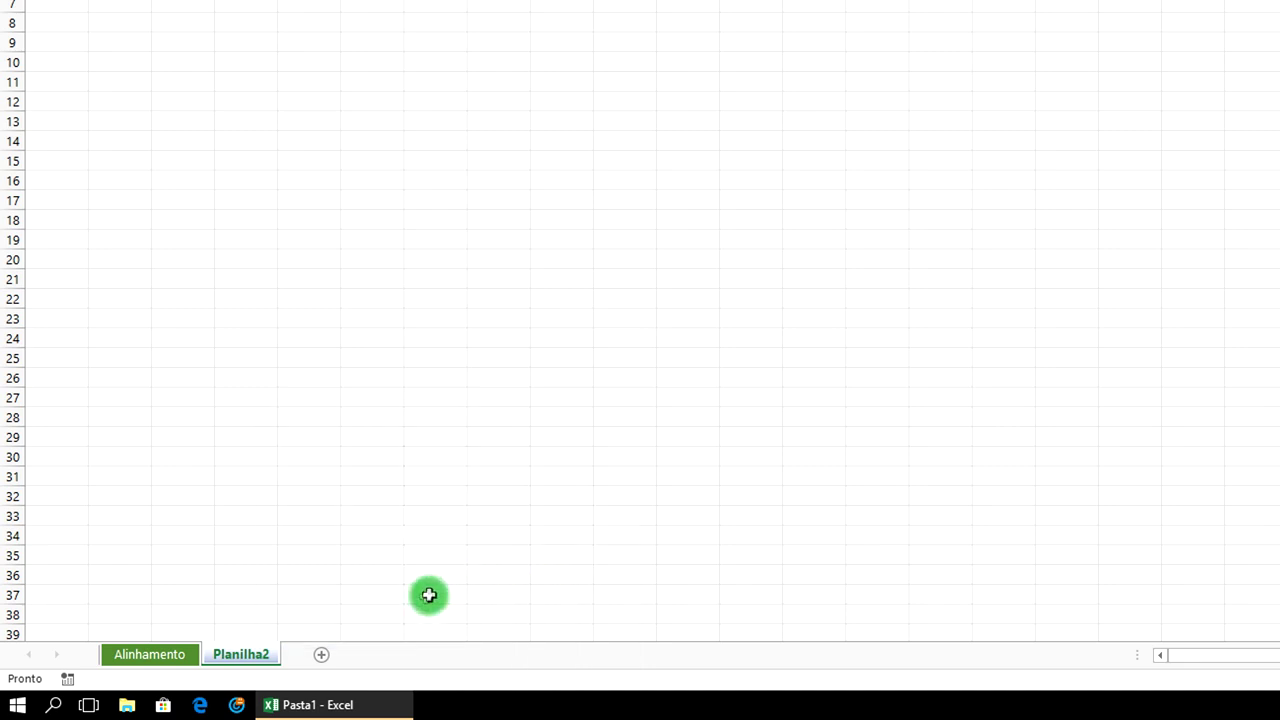
Add Planilha3 with a red tab and a fourth sheet, Planilha4, then return to Alinhamento.
left_click(320, 654)
right_click(340, 656)
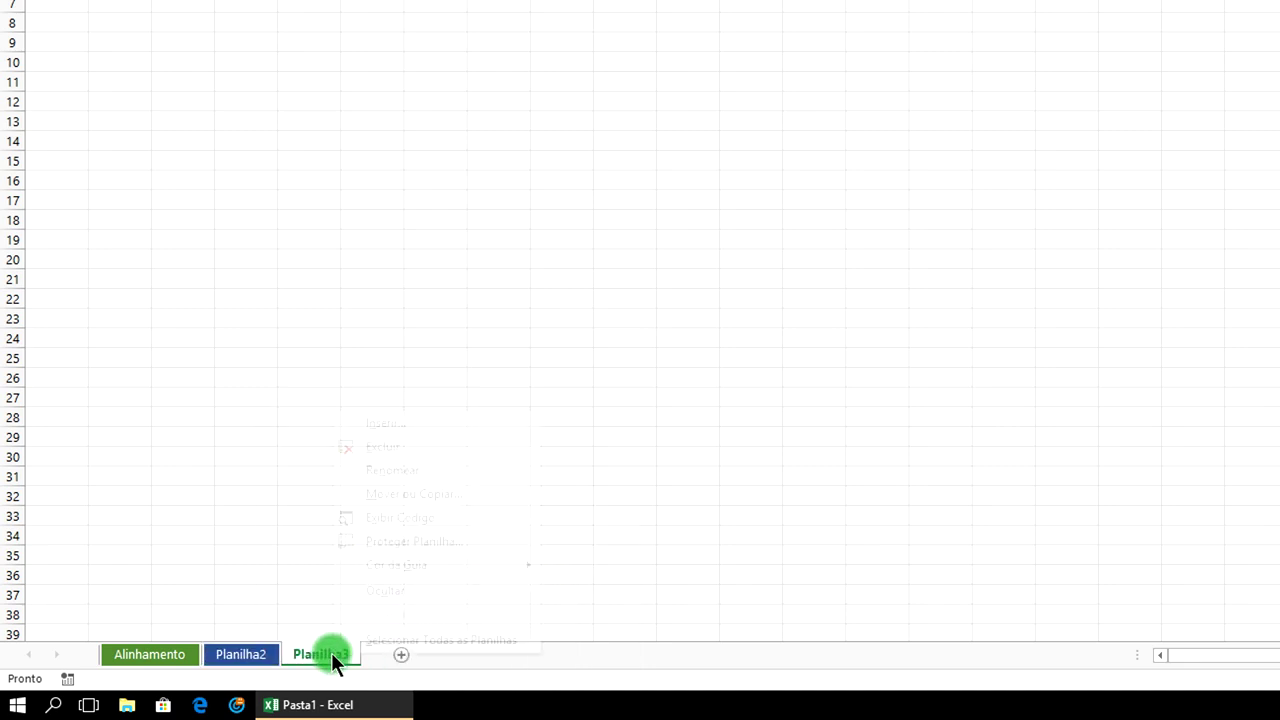
mouse_move(440, 566)
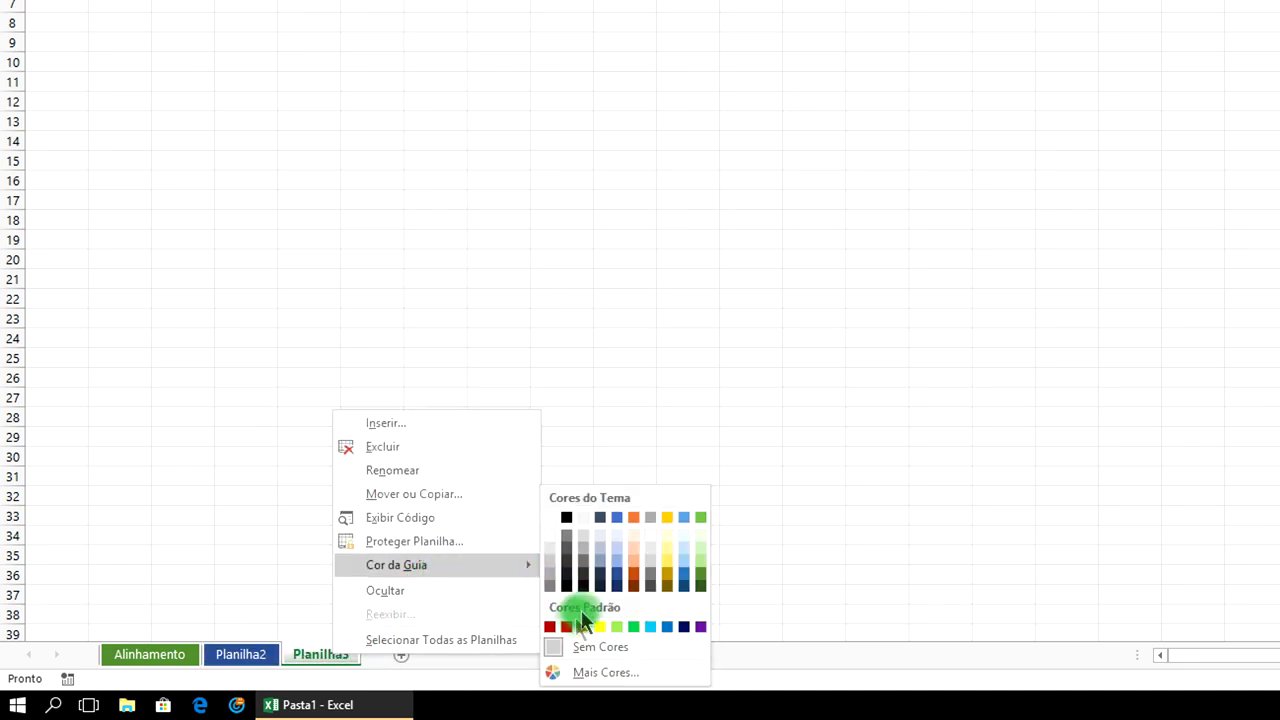
left_click(566, 626)
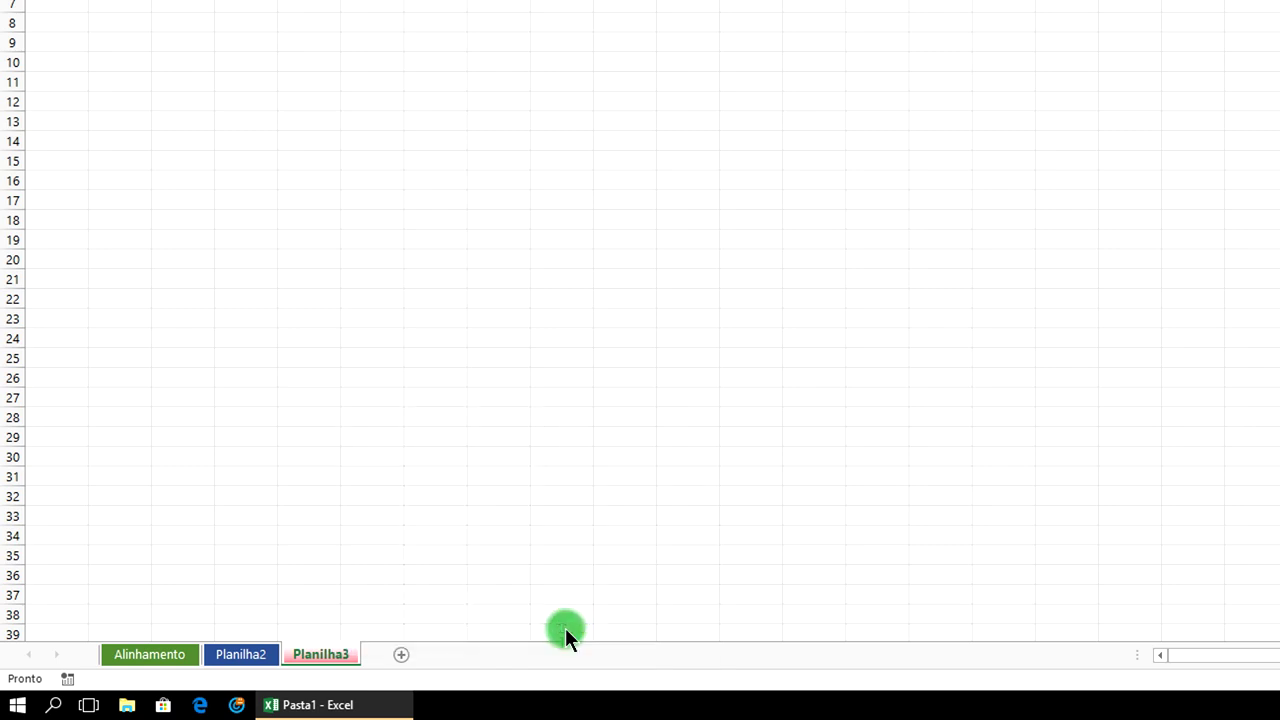
left_click(401, 654)
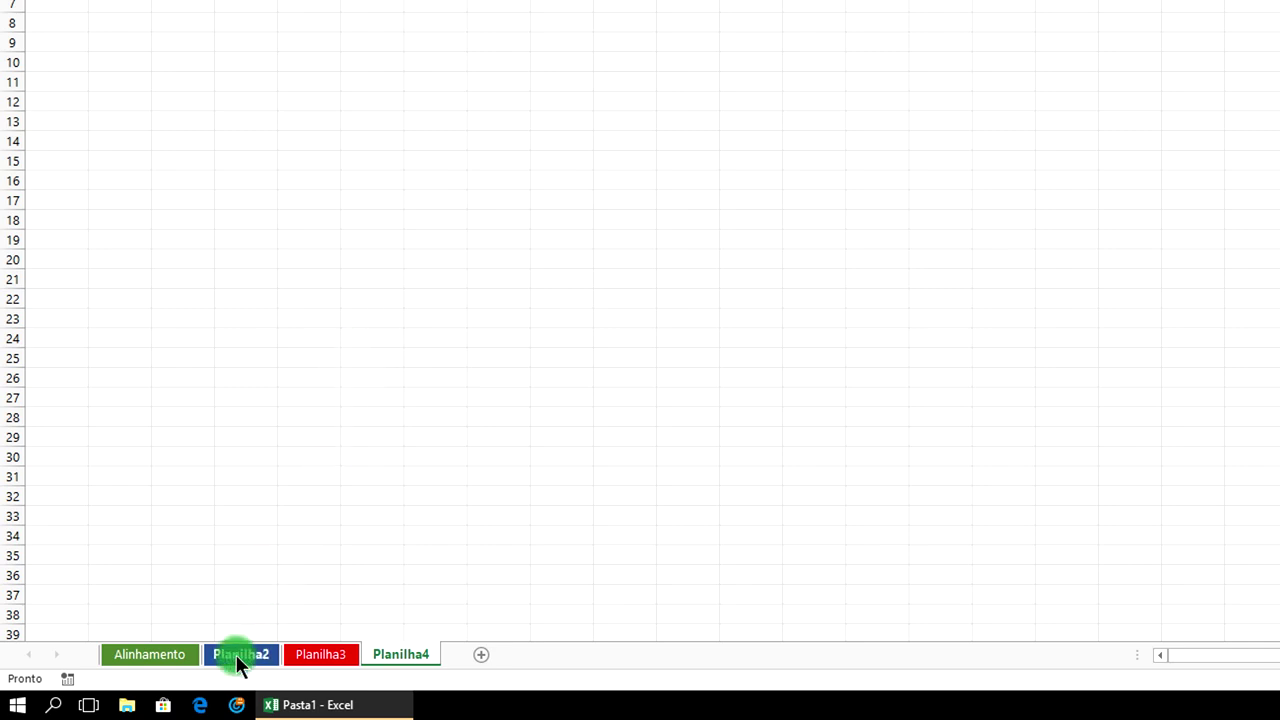
left_click(160, 654)
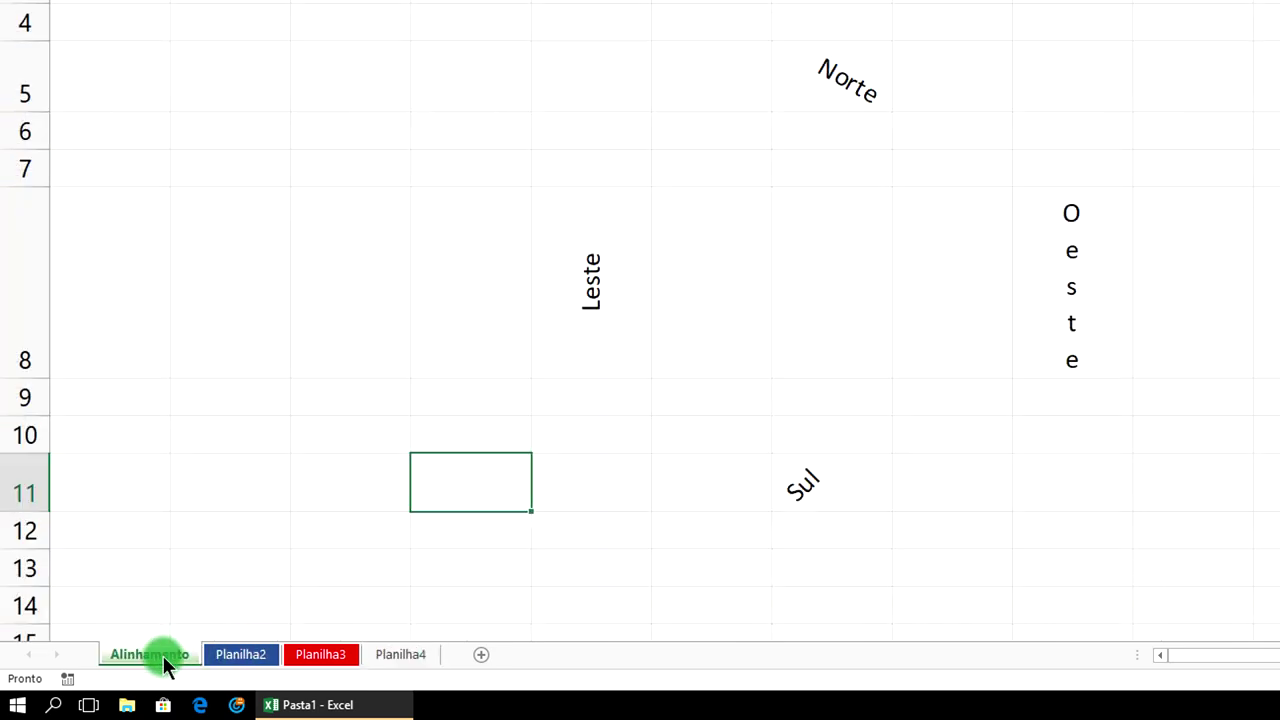
left_click(245, 654)
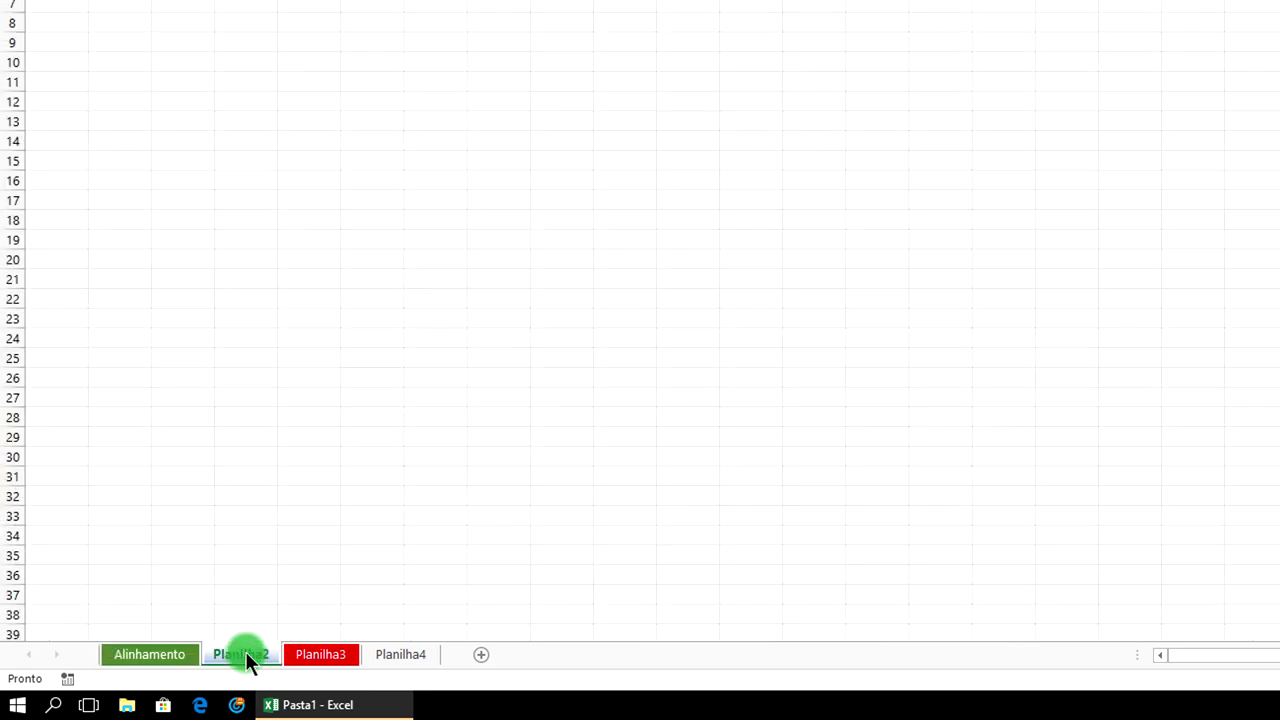
left_click_drag(307, 655, 393, 593)
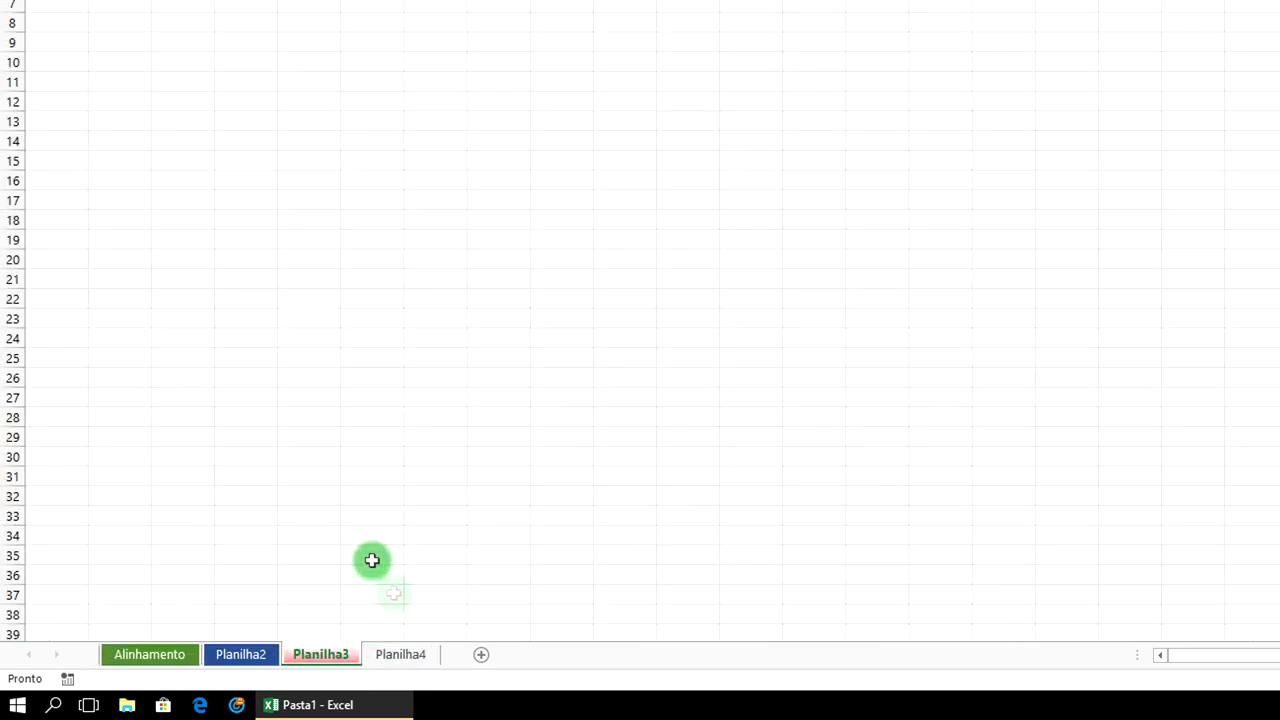
left_click_drag(393, 593, 168, 712)
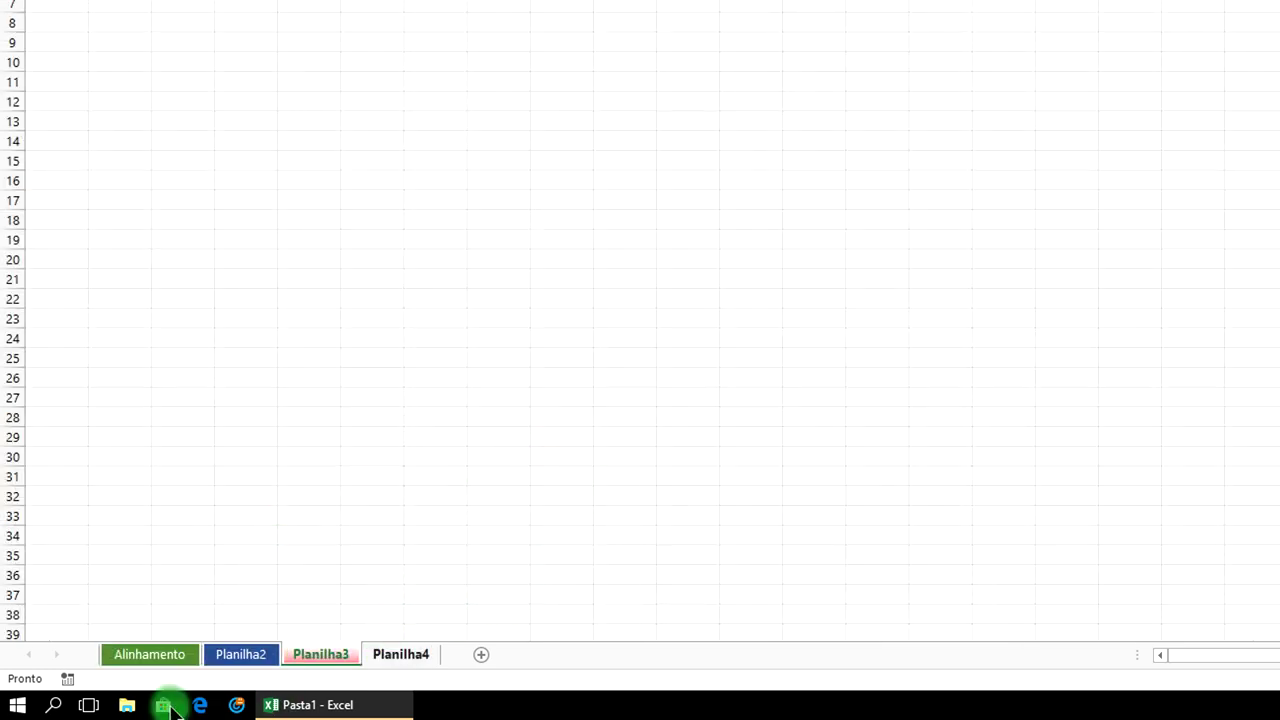
left_click(240, 654)
left_click(314, 655)
left_click(240, 655)
left_click(160, 654)
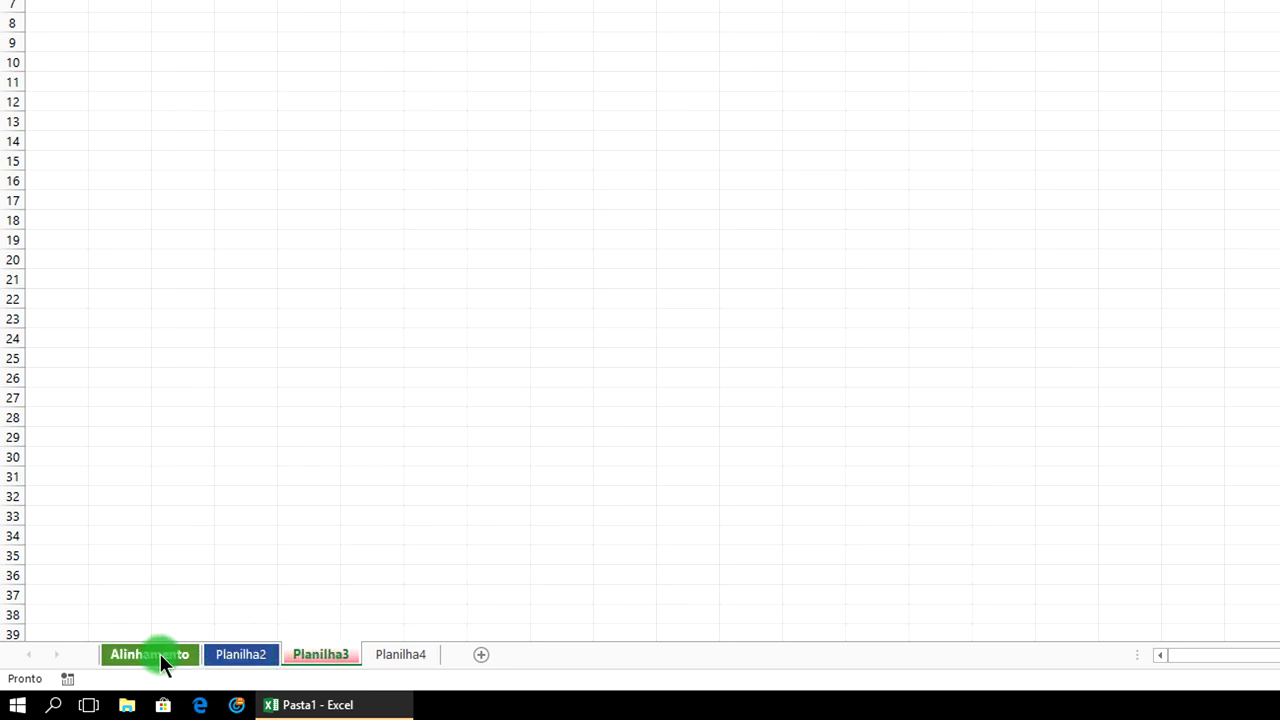
left_click(165, 652)
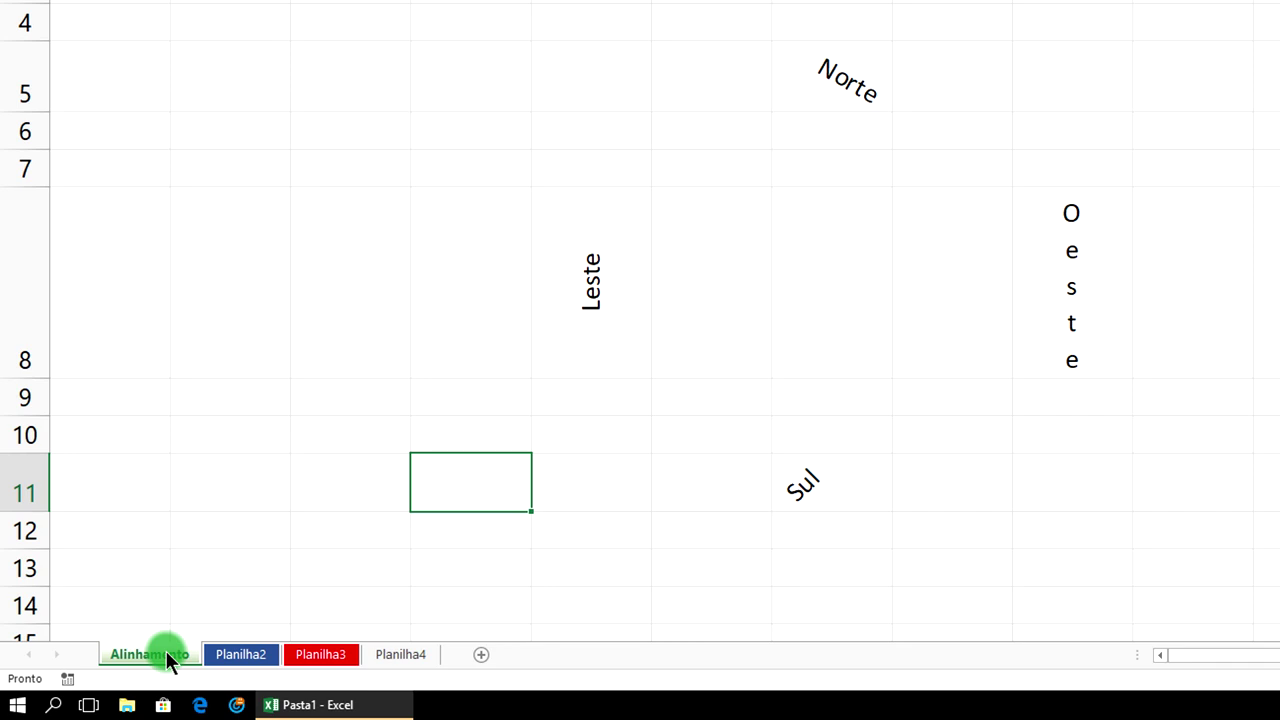
left_click(233, 654)
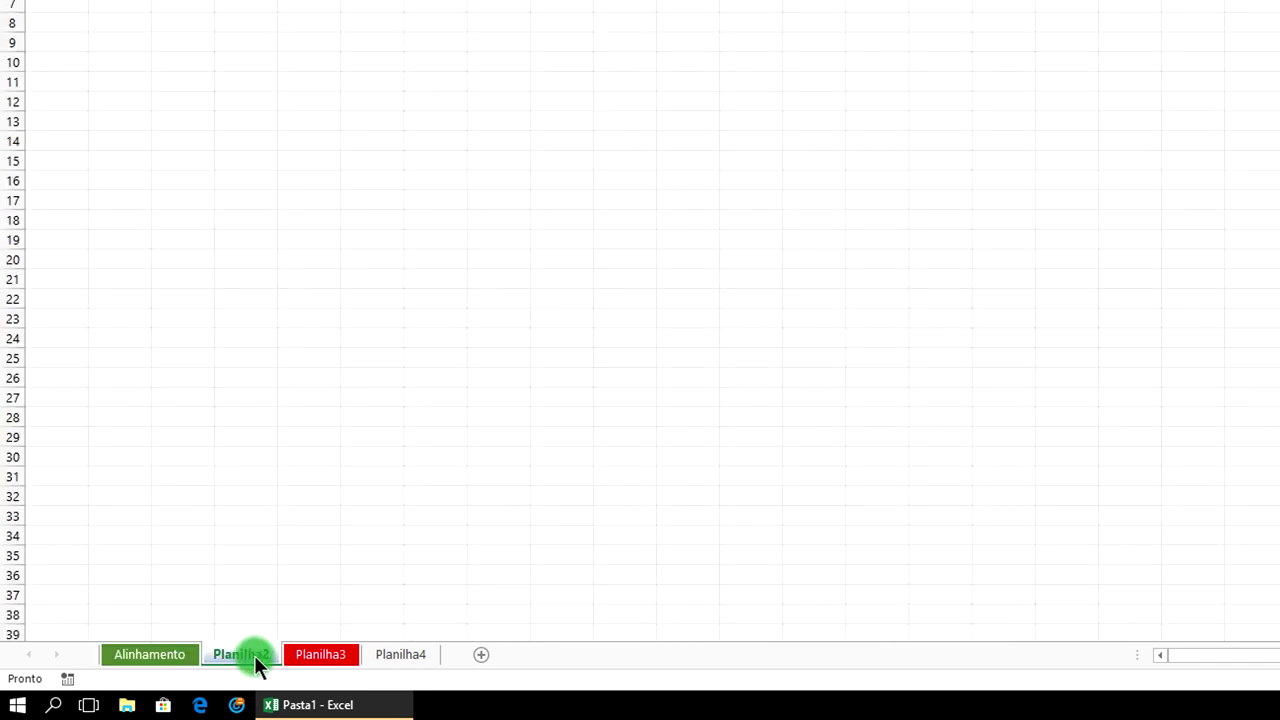
left_click(327, 657)
left_click(246, 650)
left_click(165, 651)
left_click(328, 656)
left_click(245, 655)
left_click(184, 655)
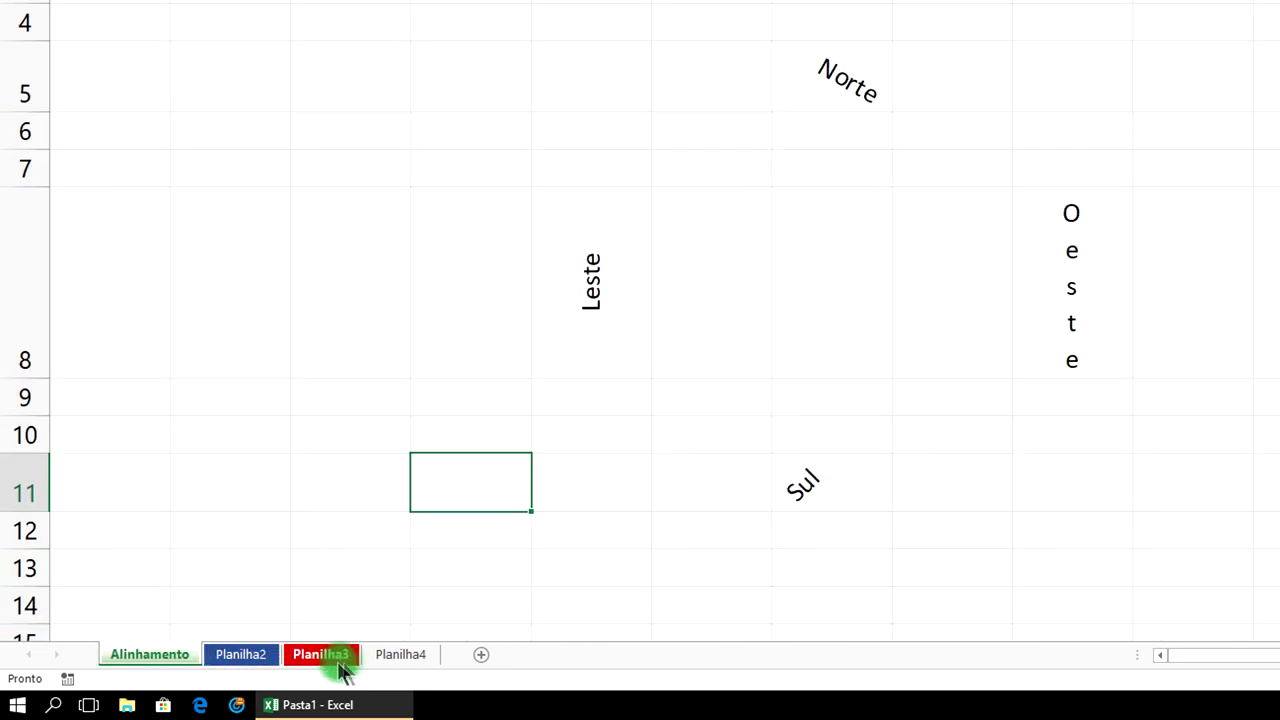
left_click(400, 655)
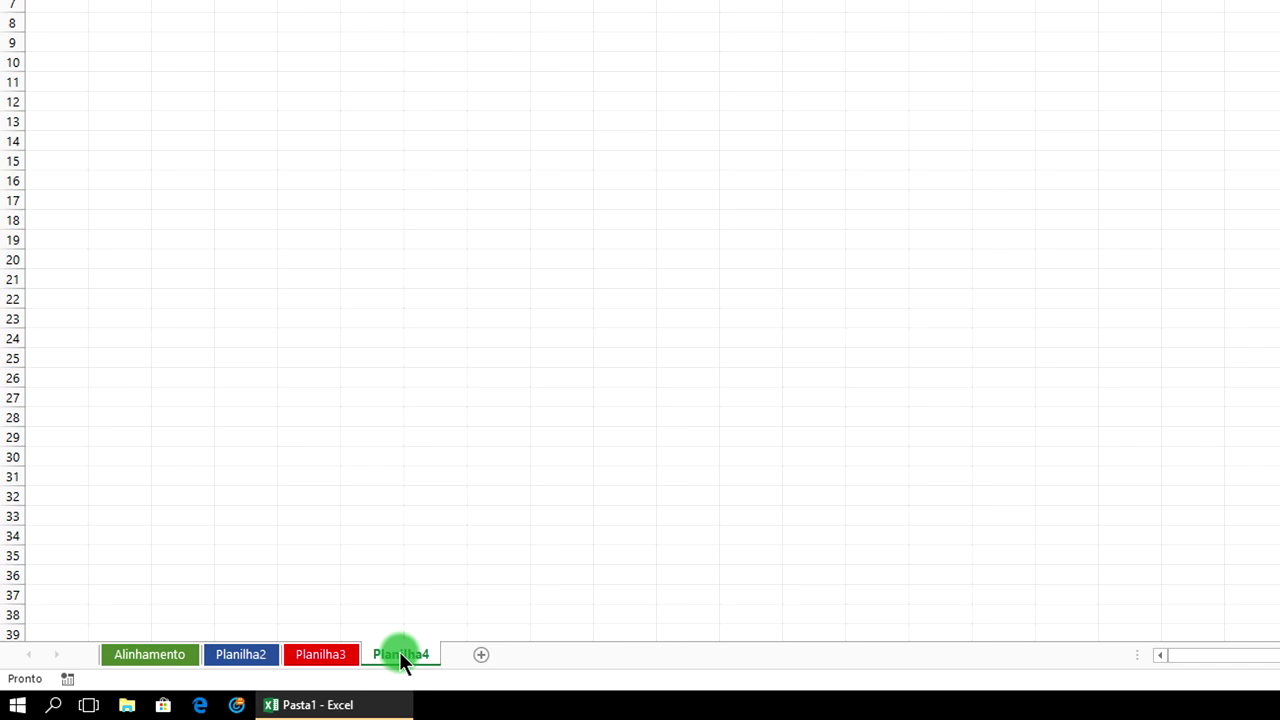
Delete the Planilha4 sheet with Excluir and return to Alinhamento.
right_click(409, 653)
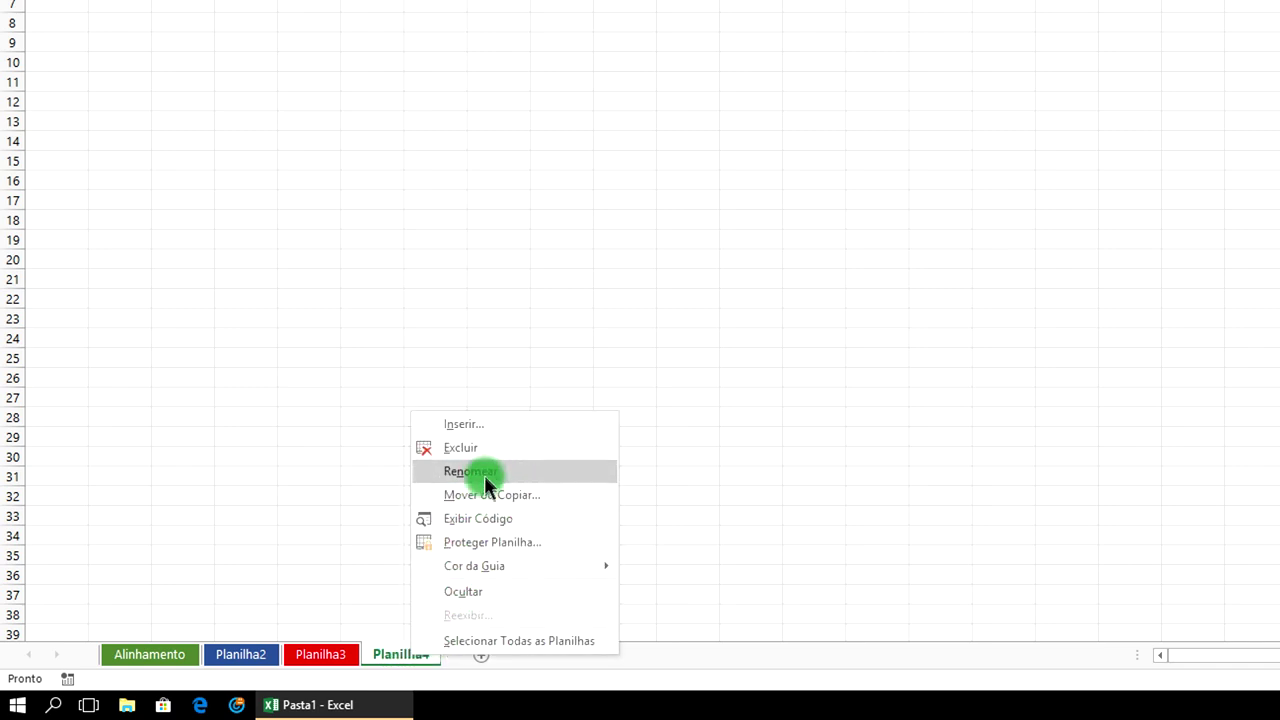
left_click(475, 447)
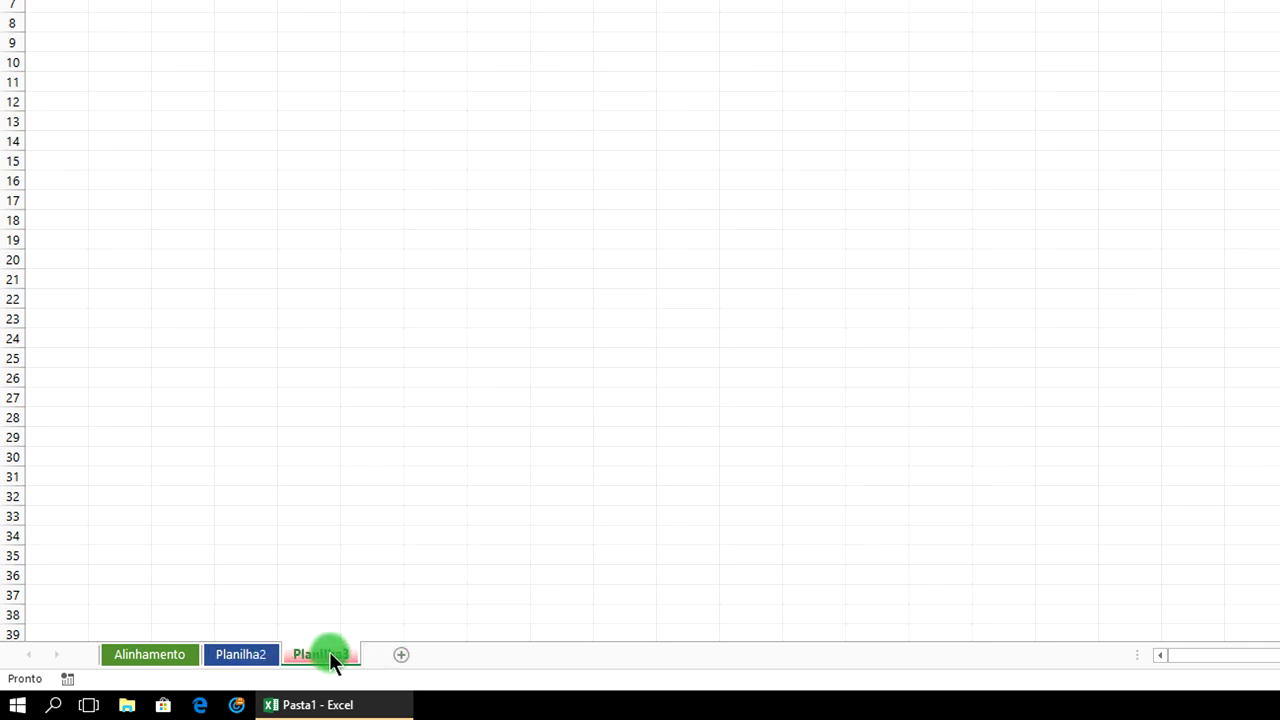
left_click(152, 650)
Drag Alinhamento after Planilha3 and Planilha3 before Planilha2, then check each sheet.
left_click_drag(152, 650, 306, 652)
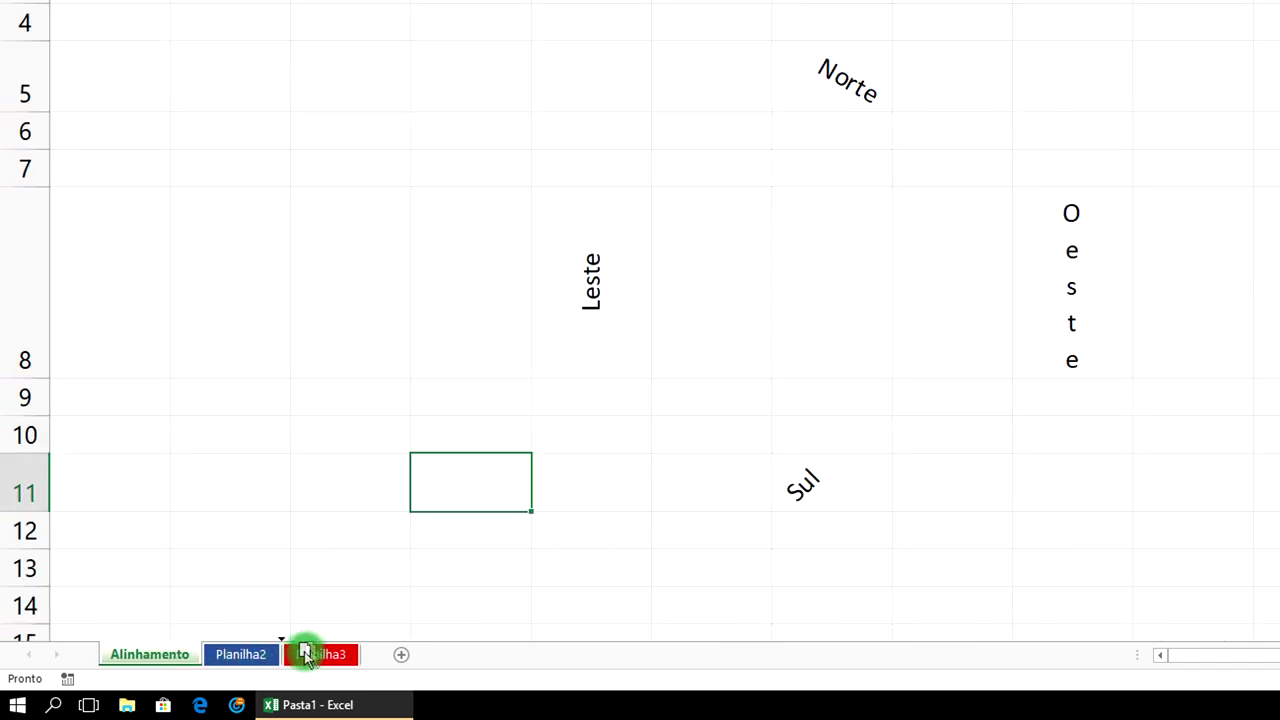
left_click_drag(306, 652, 368, 654)
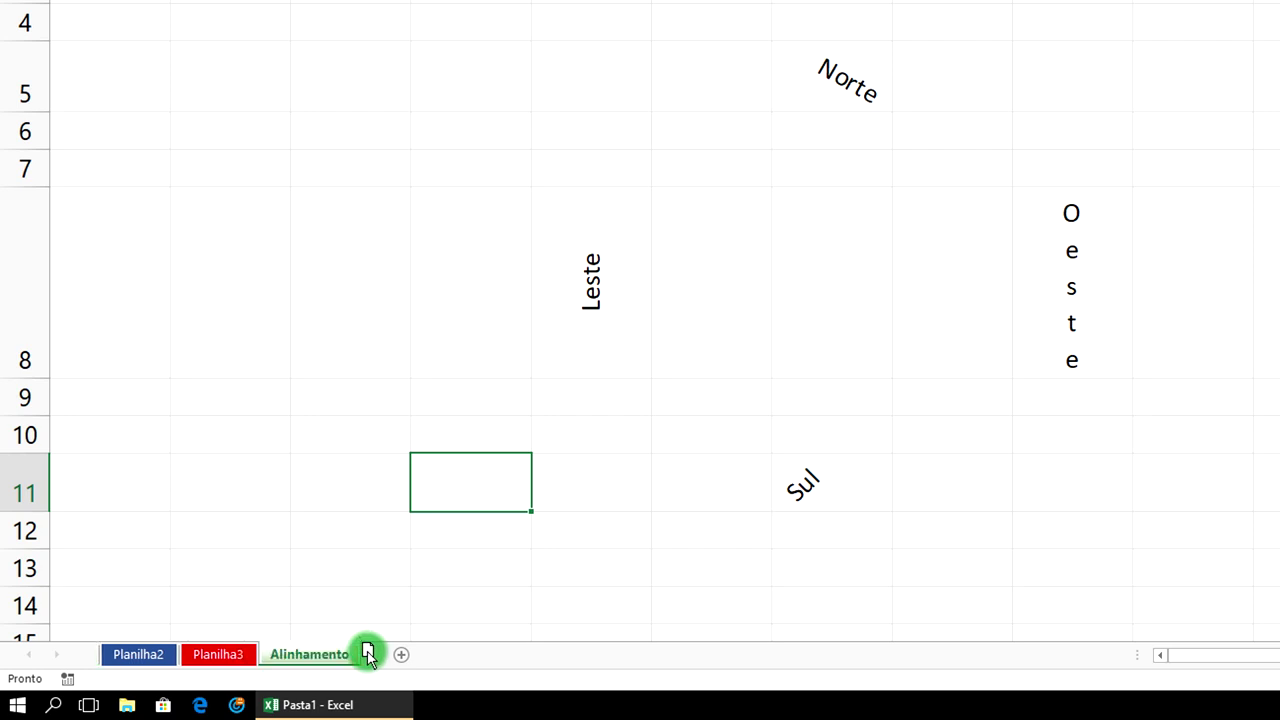
left_click_drag(222, 652, 117, 646)
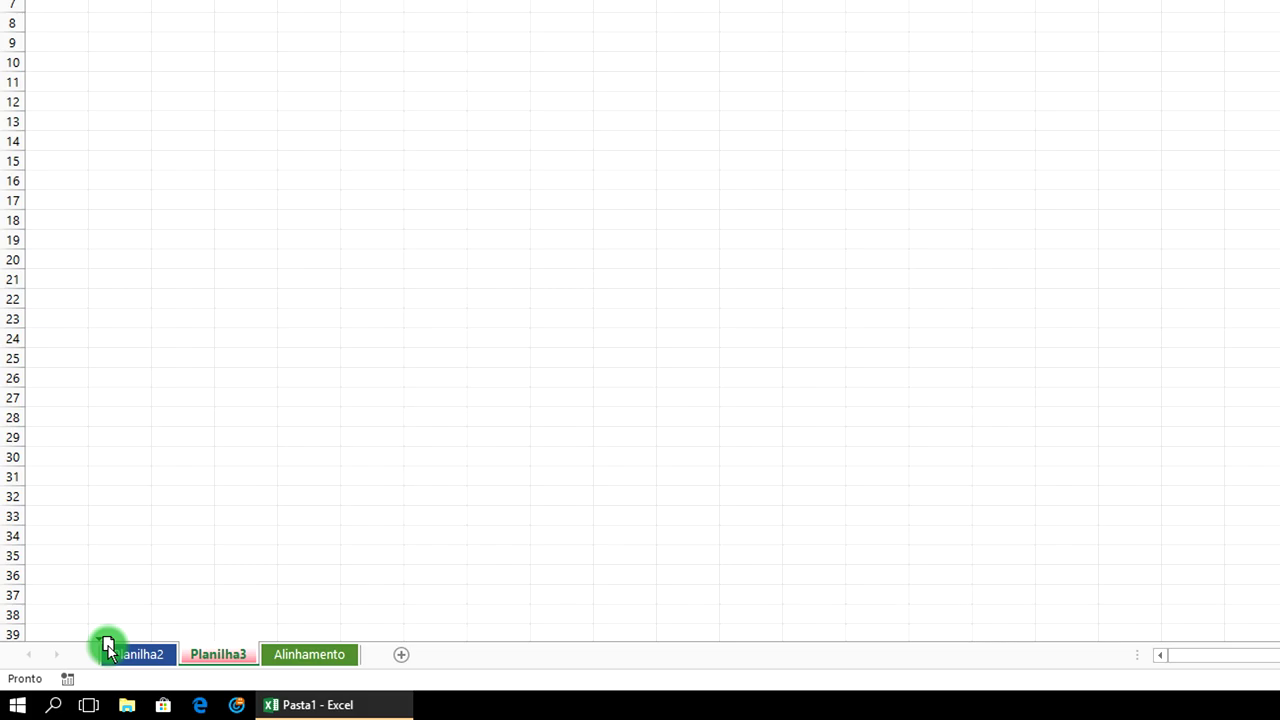
left_click_drag(117, 646, 114, 650)
left_click(337, 502)
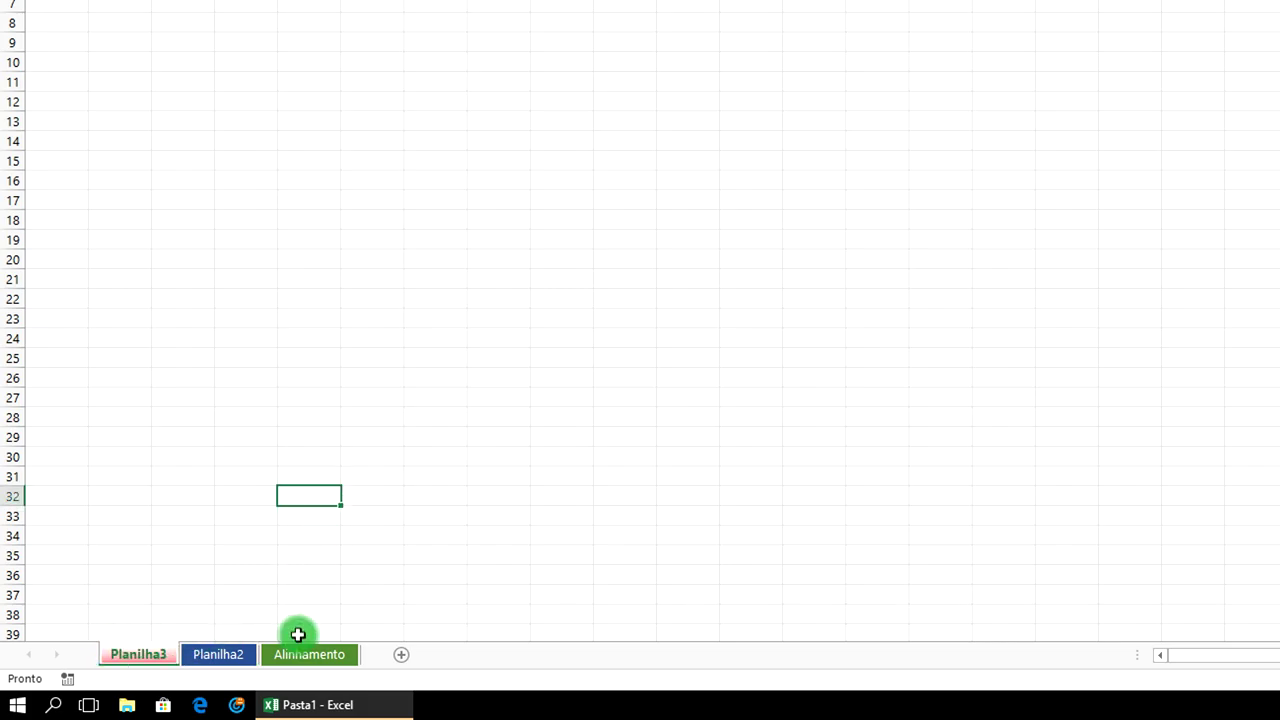
left_click(299, 655)
left_click(226, 658)
left_click(105, 675)
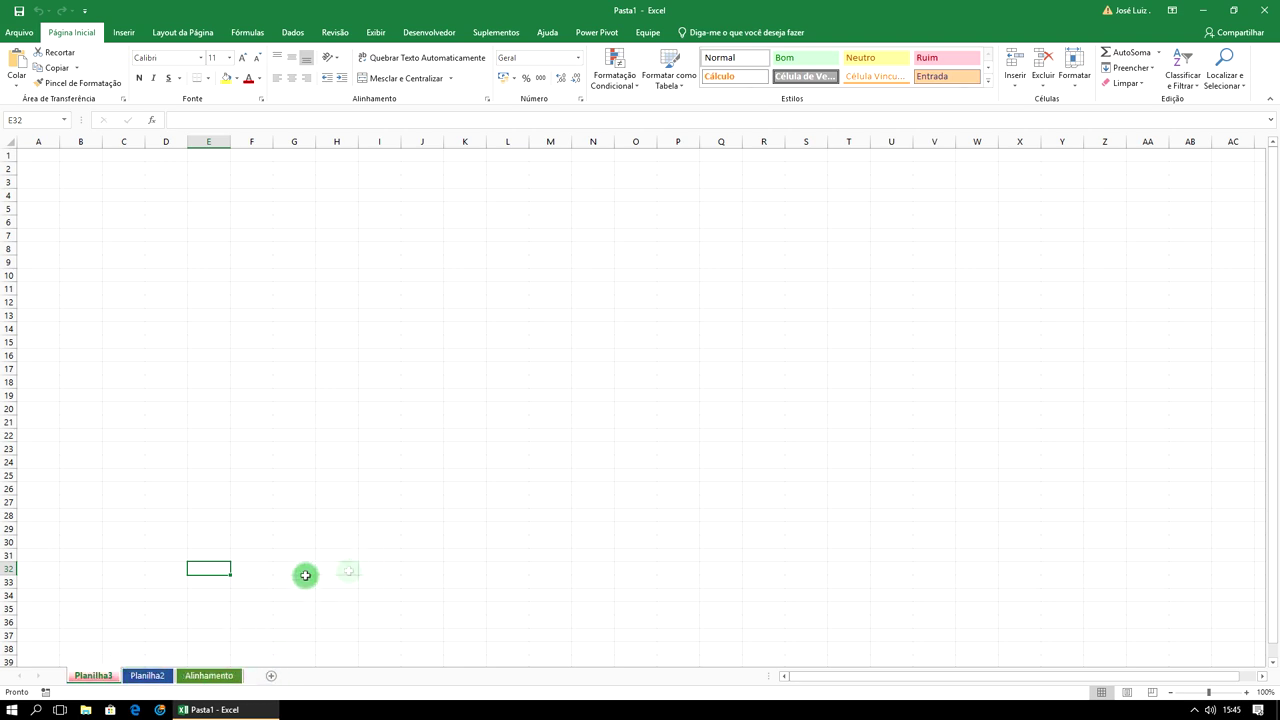
Return to the Alinhamento sheet showing the angled Norte, Sul, Leste and Oeste labels.
left_click(210, 676)
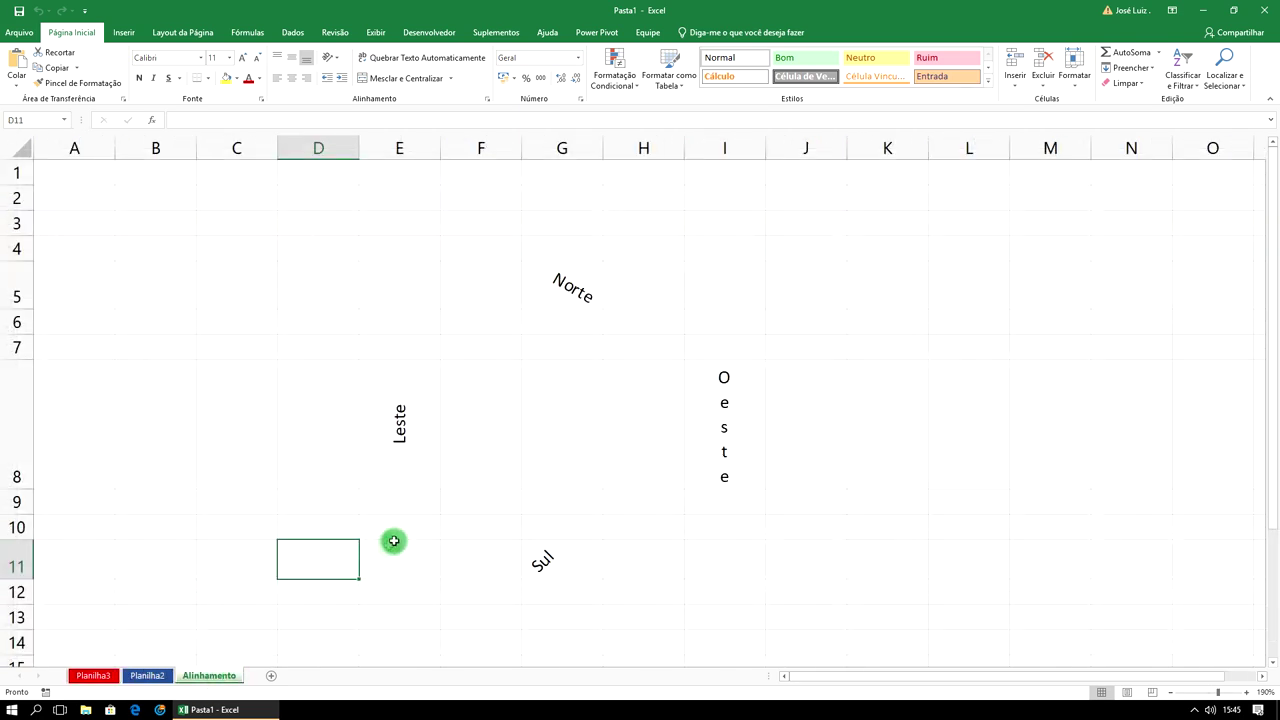